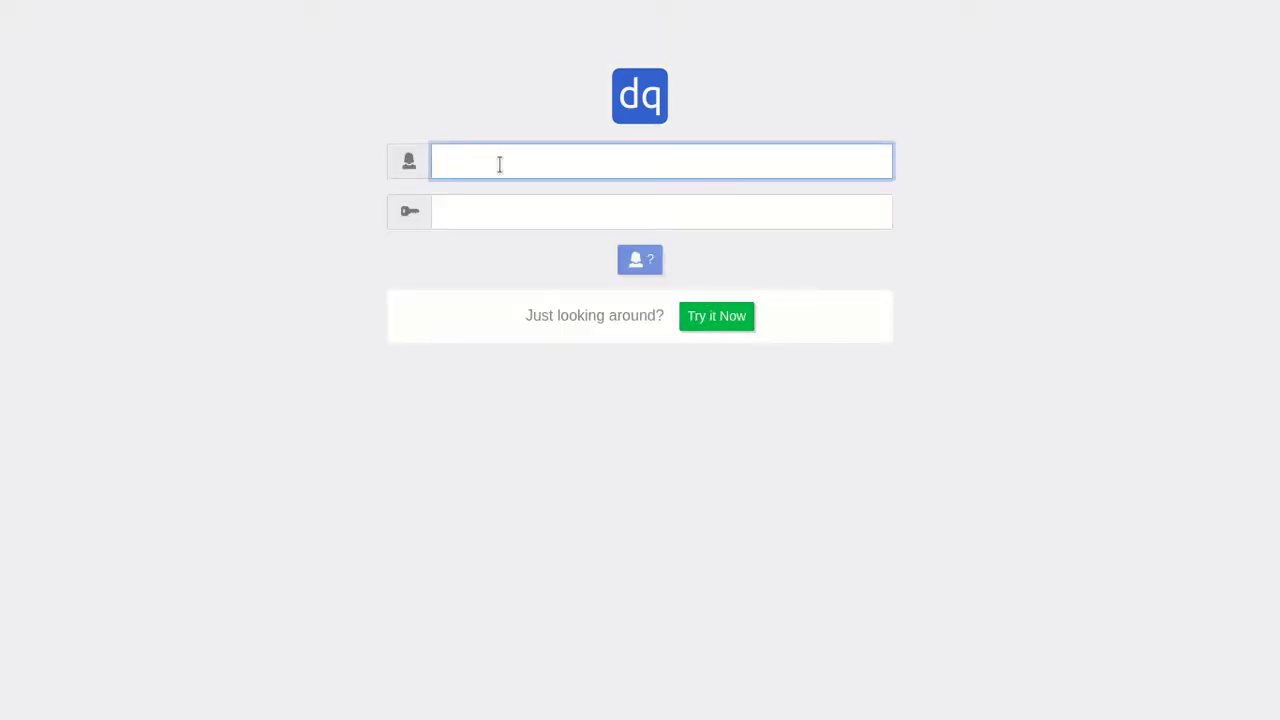
# Open a trial workspace and load sales_data_sample.xls into a Spreadsheet File cell
pyautogui.click(705, 312)
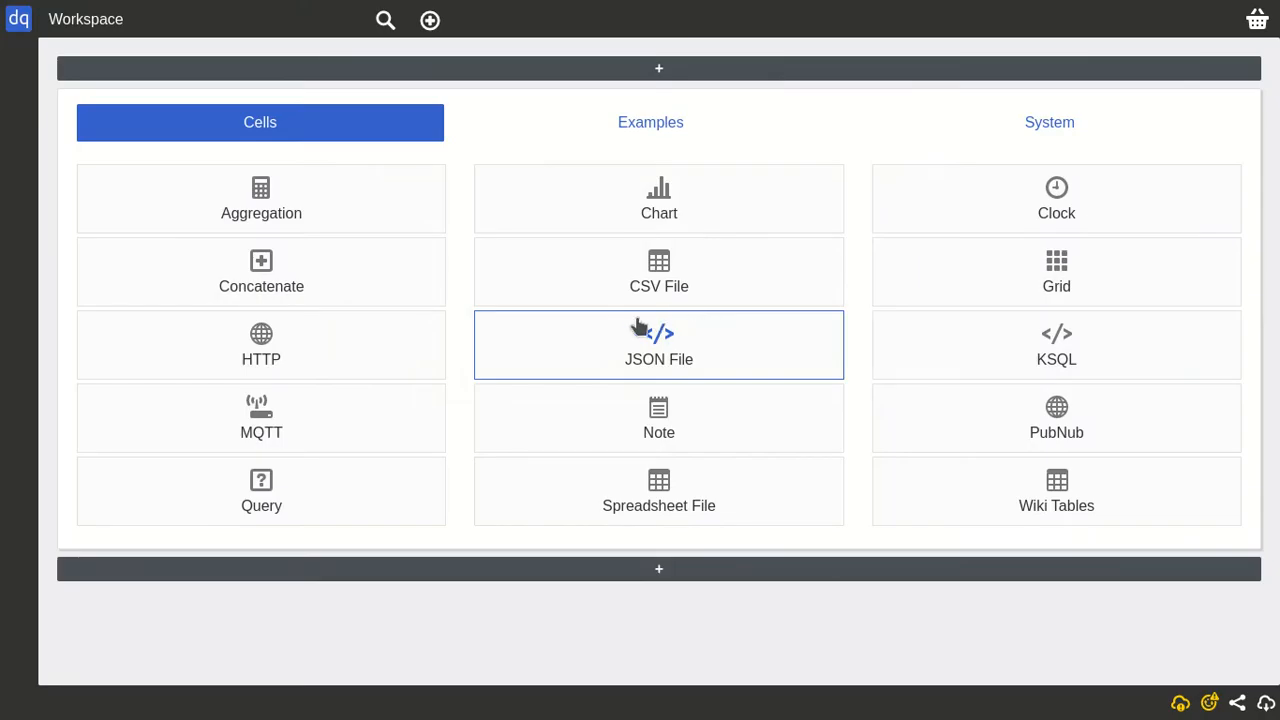
pyautogui.click(601, 493)
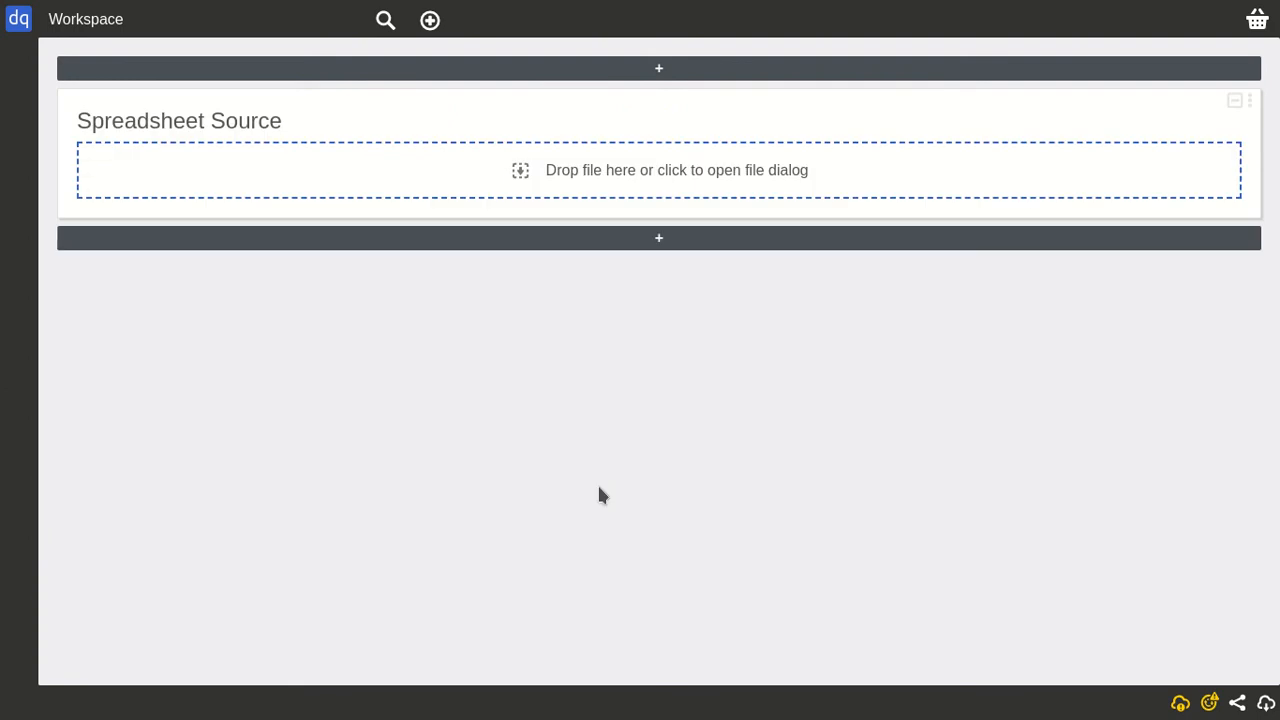
pyautogui.click(659, 177)
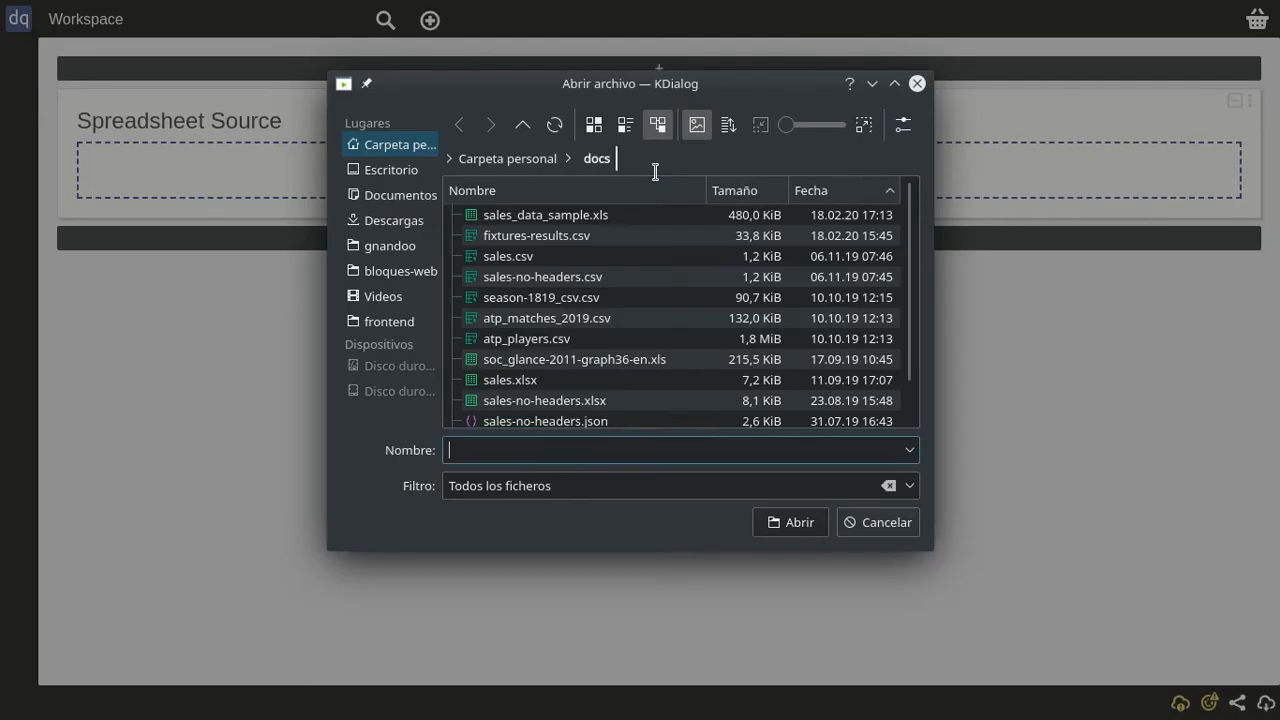
pyautogui.doubleClick(603, 218)
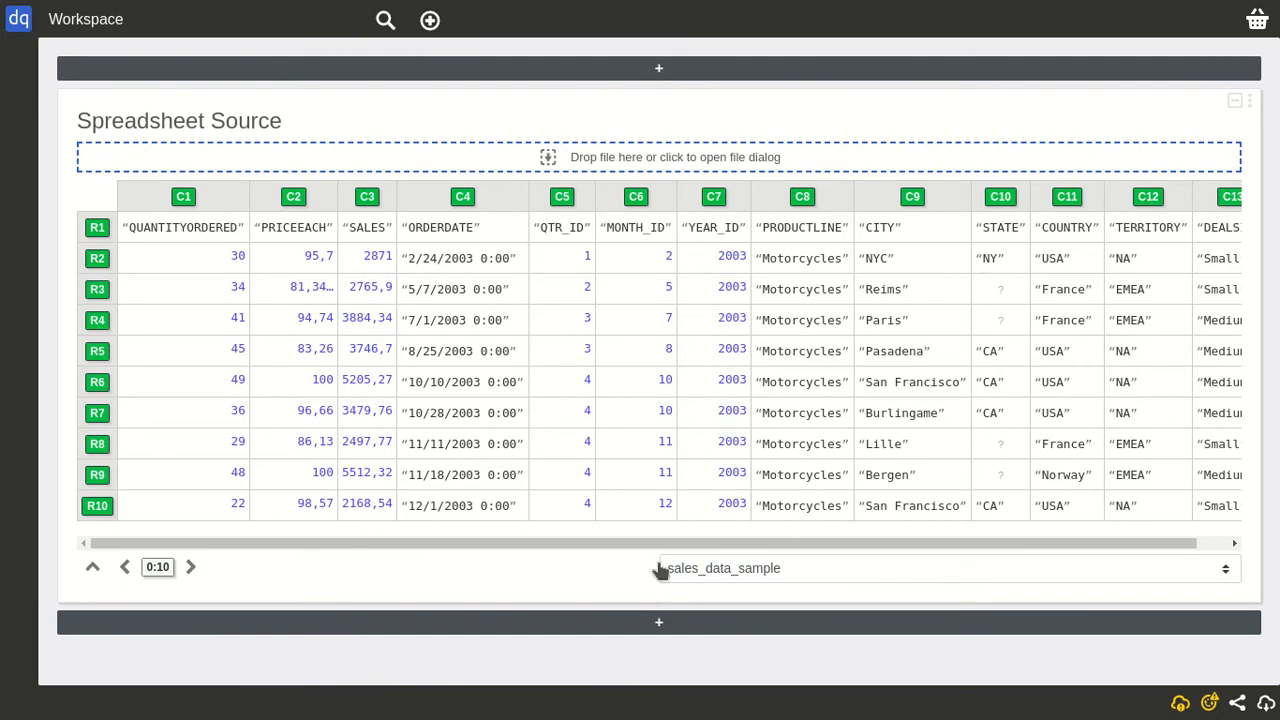
# Add an Aggregation cell directly below the spreadsheet source
pyautogui.click(660, 622)
pyautogui.scroll(-2, 677, 425)
pyautogui.scroll(-1, 677, 425)
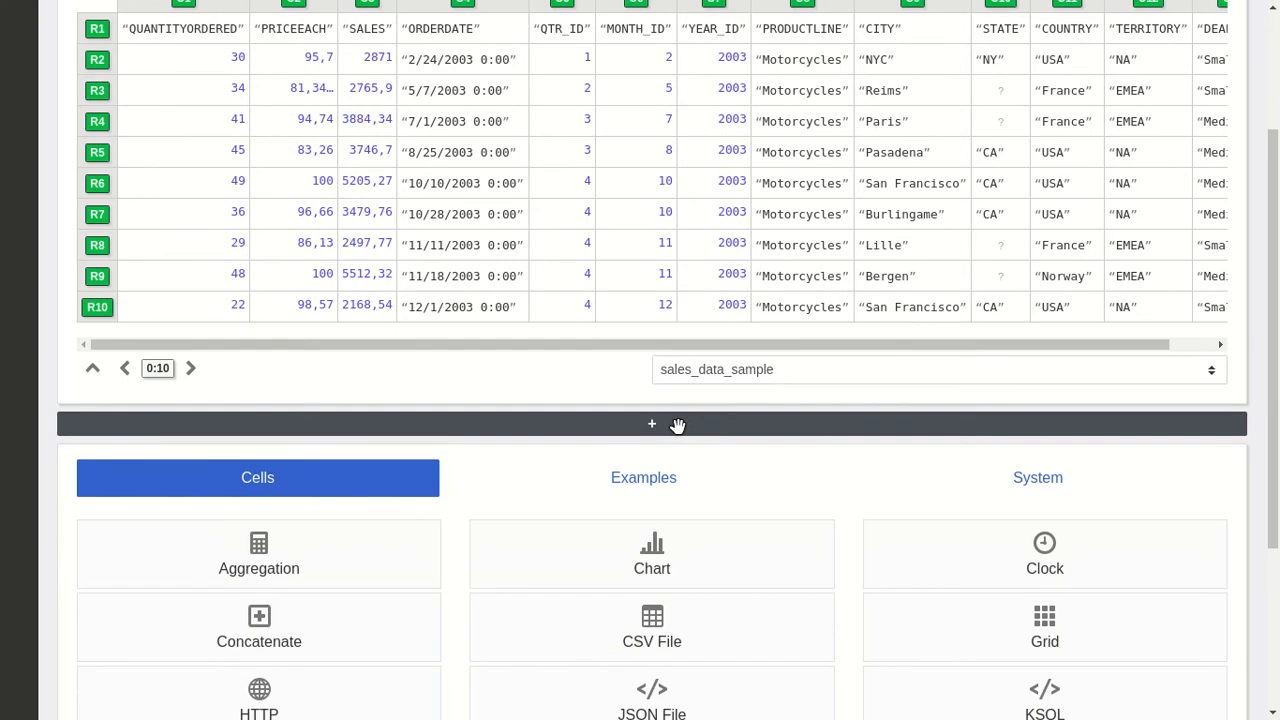
pyautogui.click(383, 557)
# Set the aggregation to select the Sum of column C3, grouped by columns C11 and C7
pyautogui.scroll(1, 668, 404)
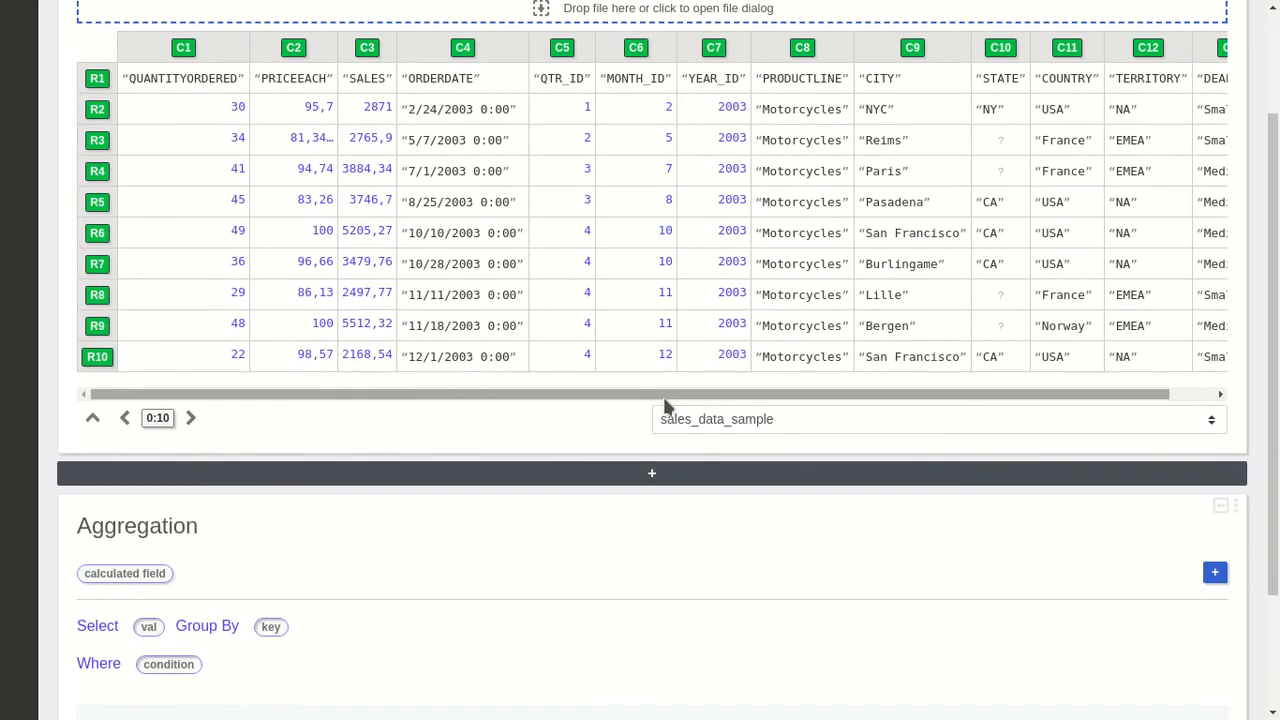
pyautogui.moveTo(366, 50); pyautogui.dragTo(160, 628)
pyautogui.click(185, 676)
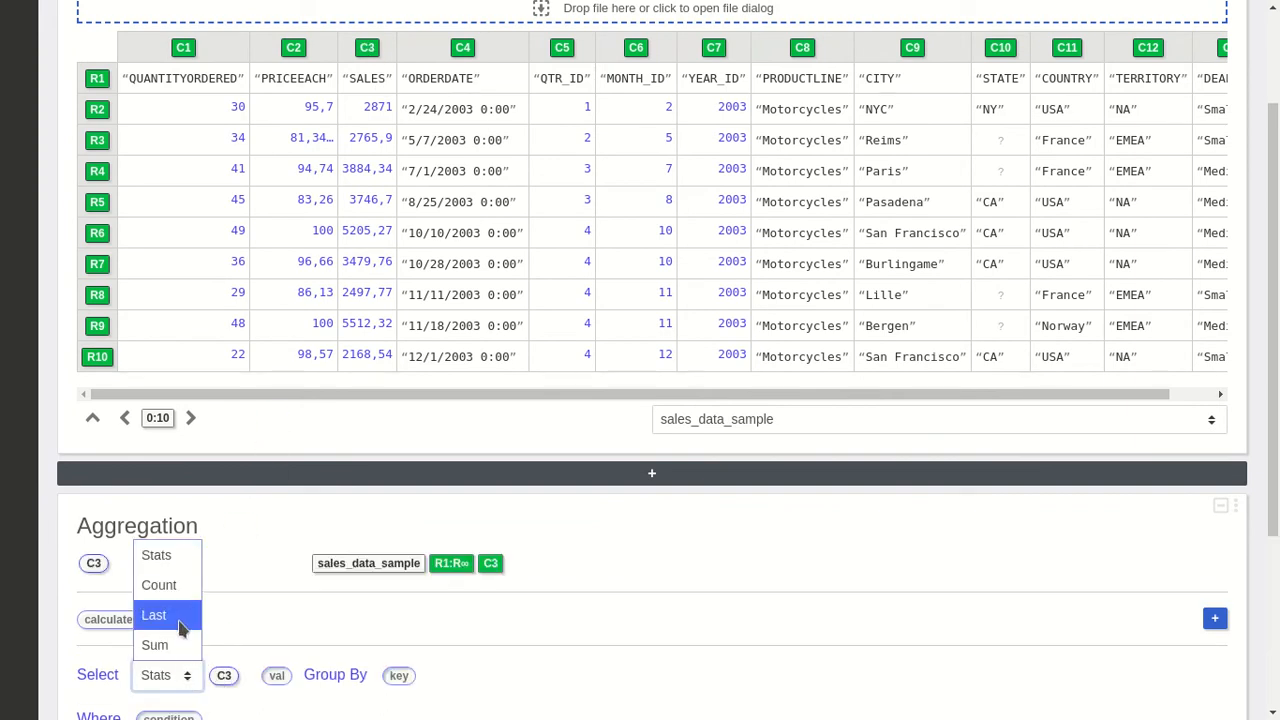
pyautogui.click(176, 647)
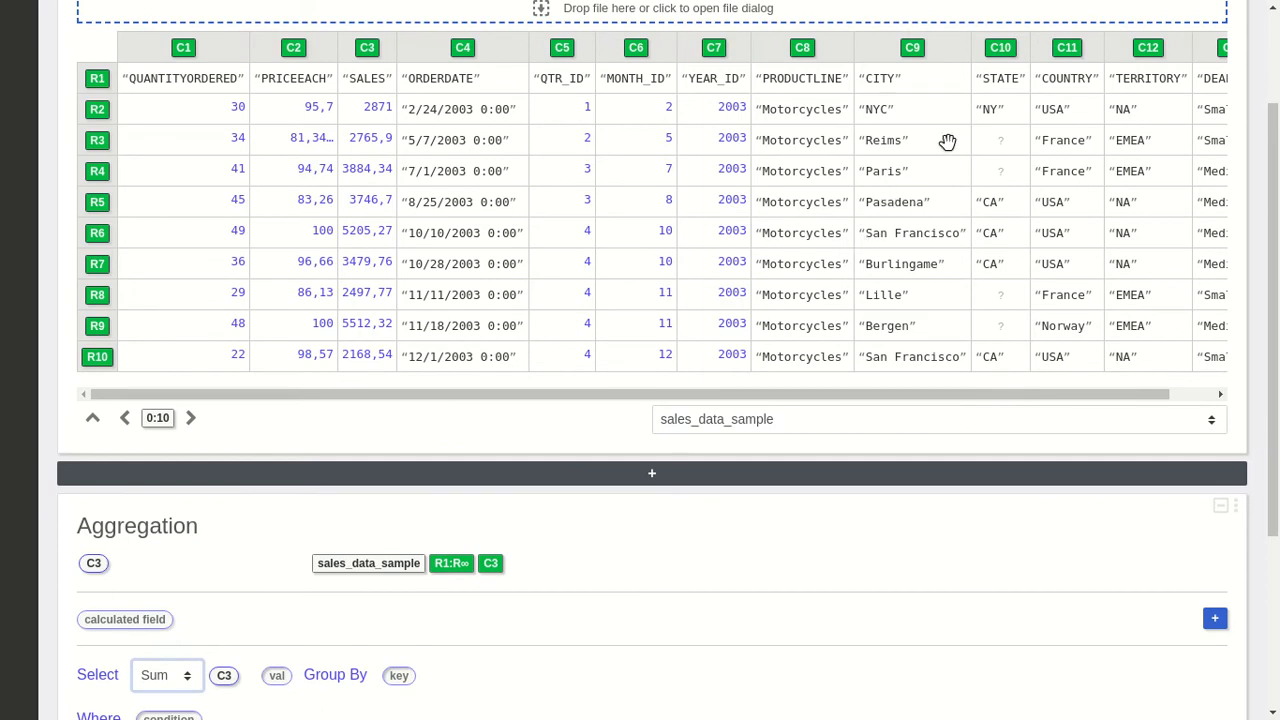
pyautogui.moveTo(1067, 47); pyautogui.dragTo(399, 676)
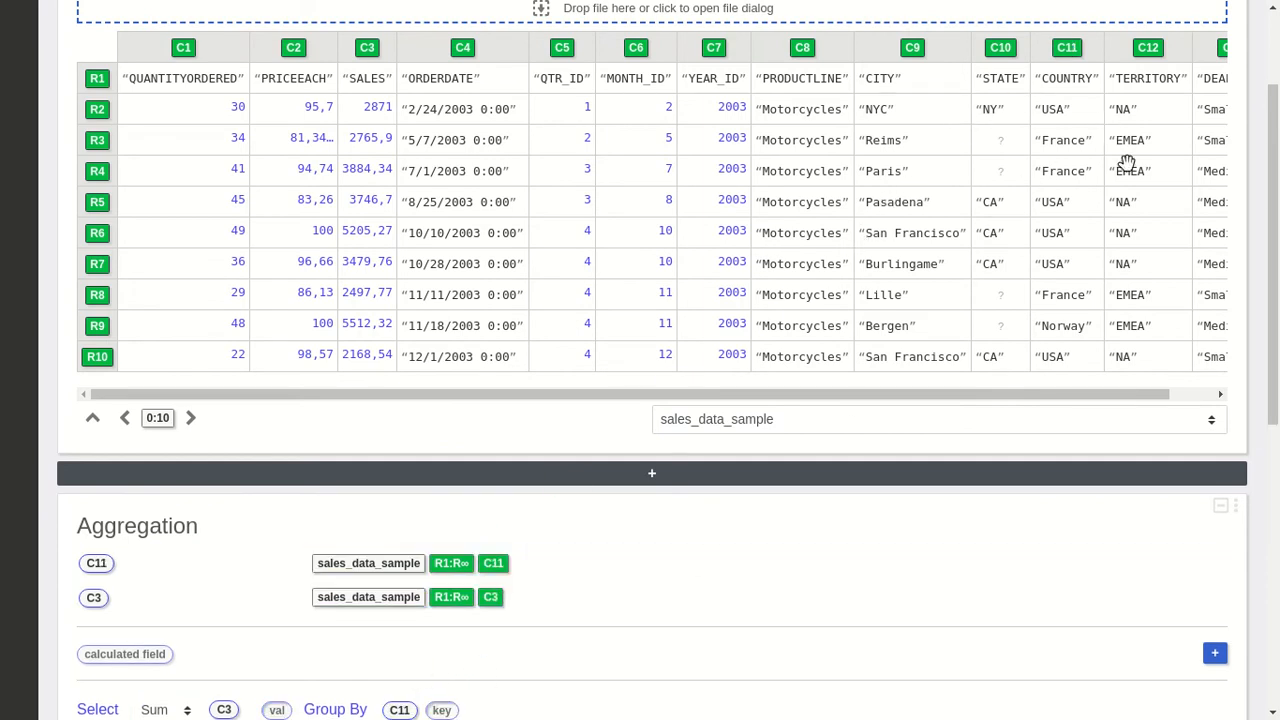
pyautogui.moveTo(714, 50); pyautogui.dragTo(475, 678)
# Set the row ranges of C7, C3 and C11 in the aggregation to start from row 2, excluding the header
pyautogui.scroll(-2, 540, 620)
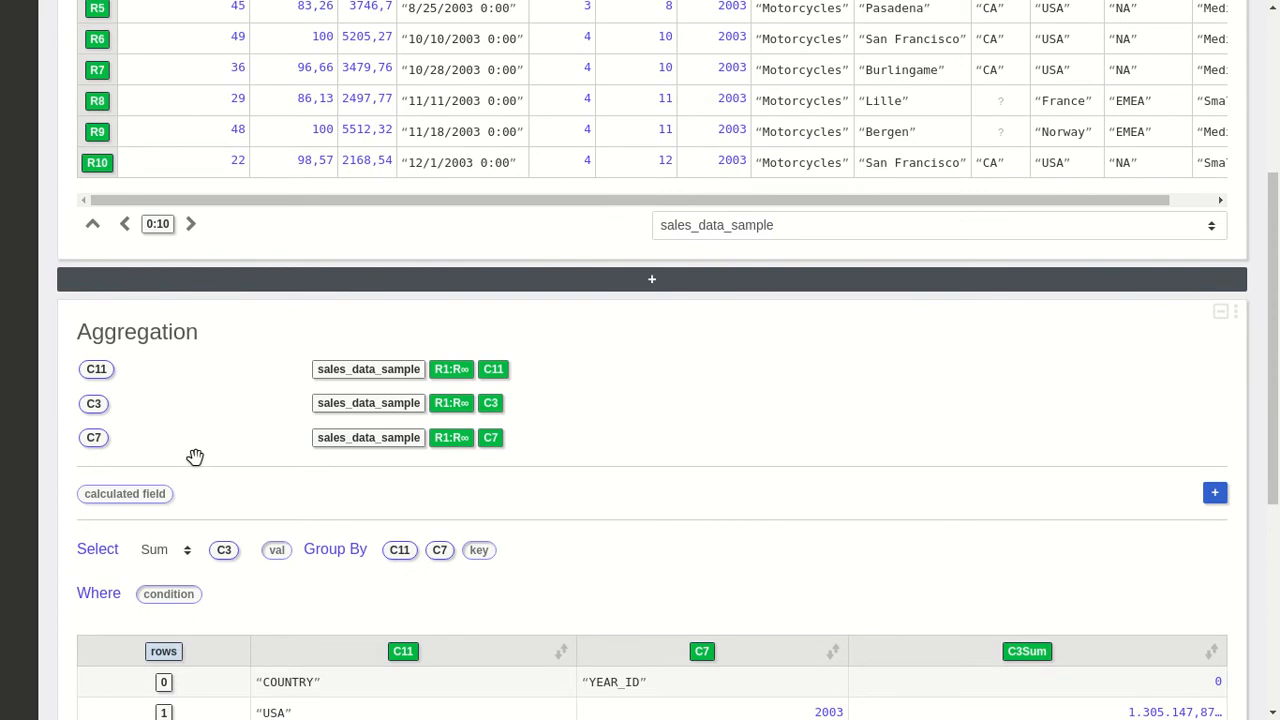
pyautogui.click(447, 444)
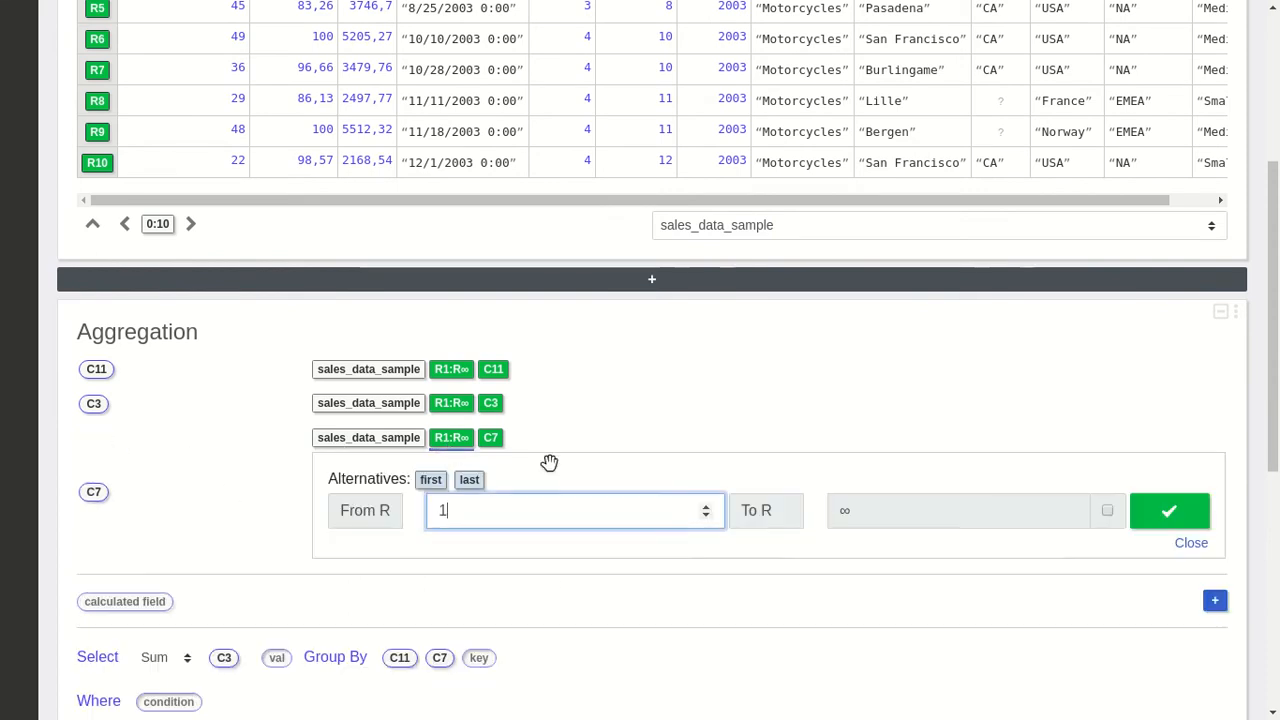
pyautogui.click(706, 506)
pyautogui.click(1157, 514)
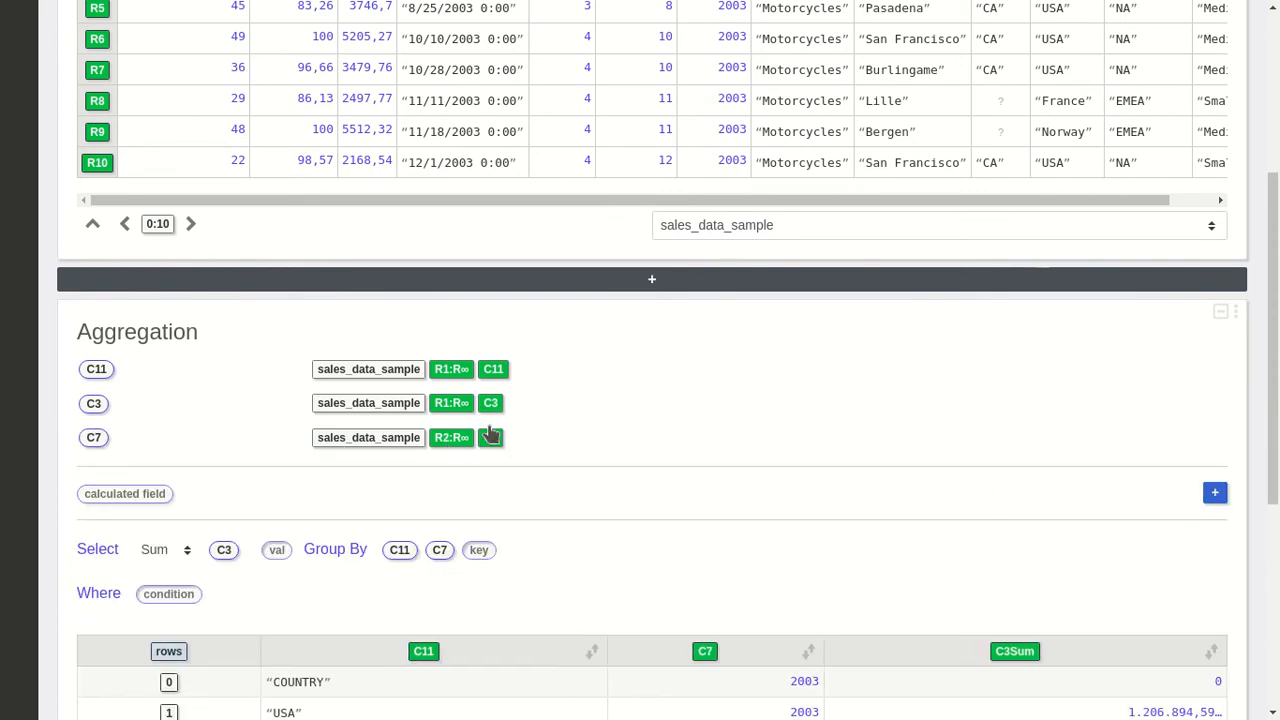
pyautogui.click(451, 404)
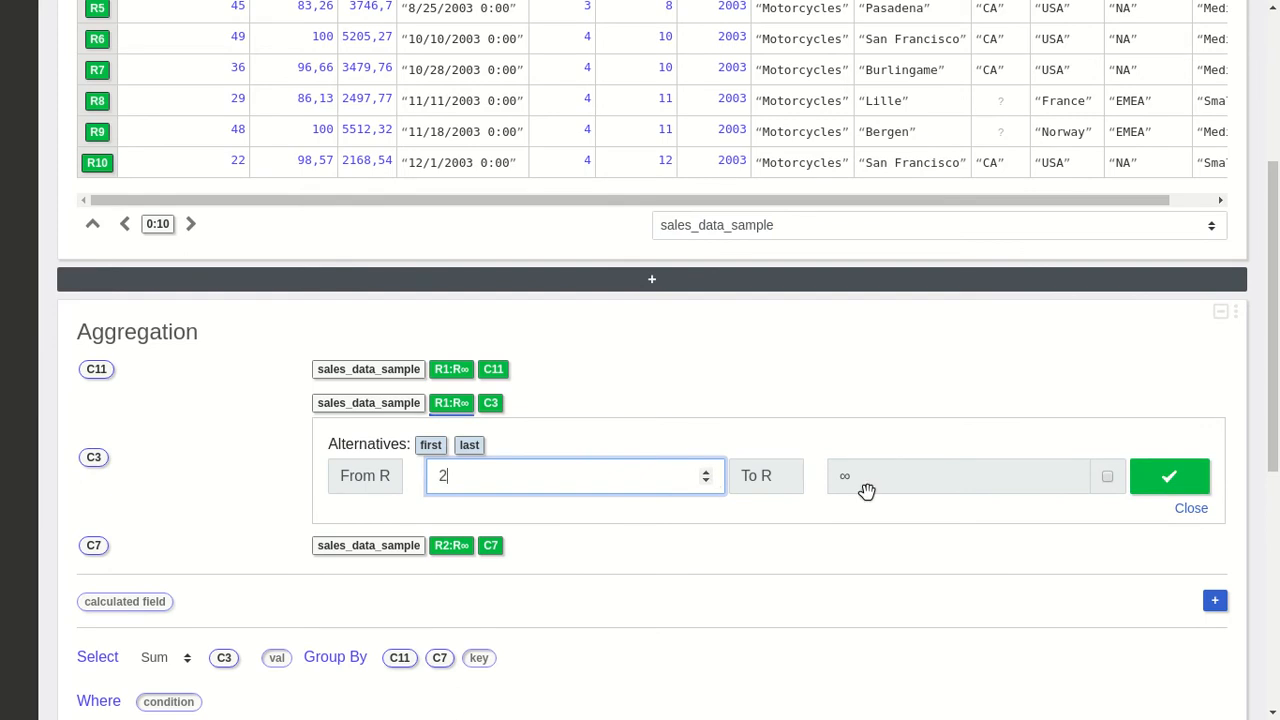
pyautogui.click(1160, 476)
pyautogui.click(451, 369)
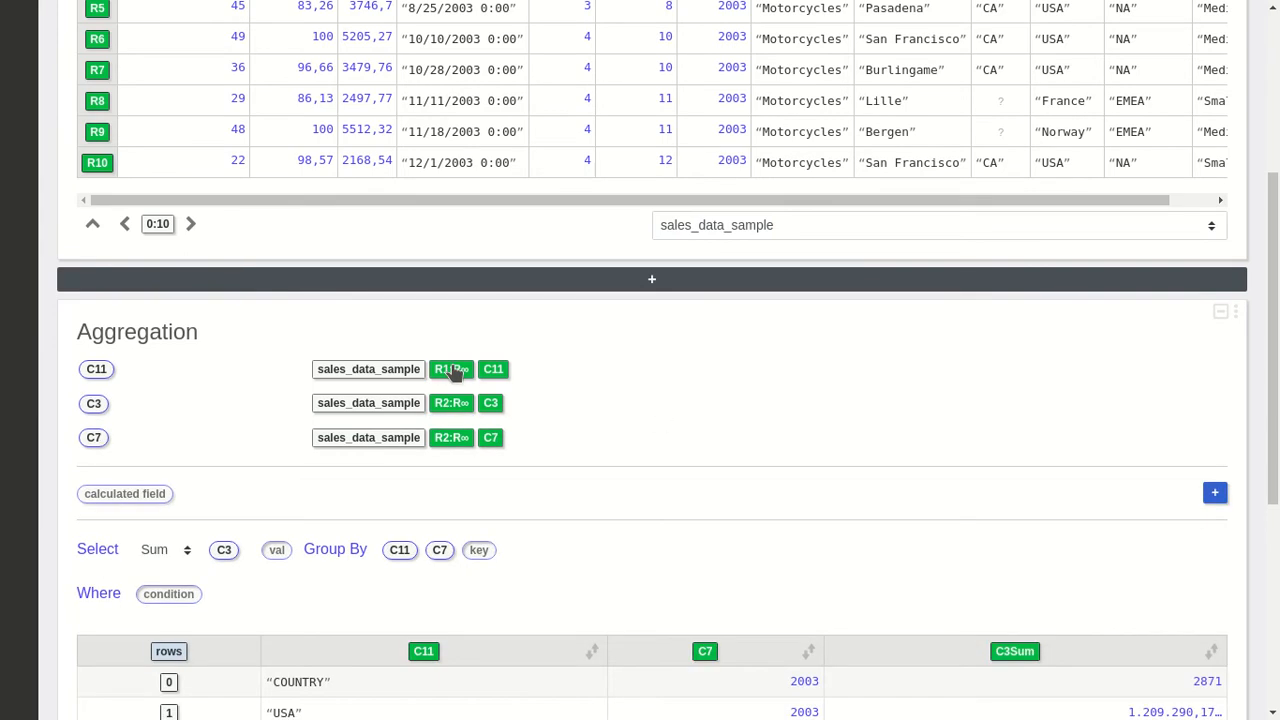
pyautogui.click(706, 437)
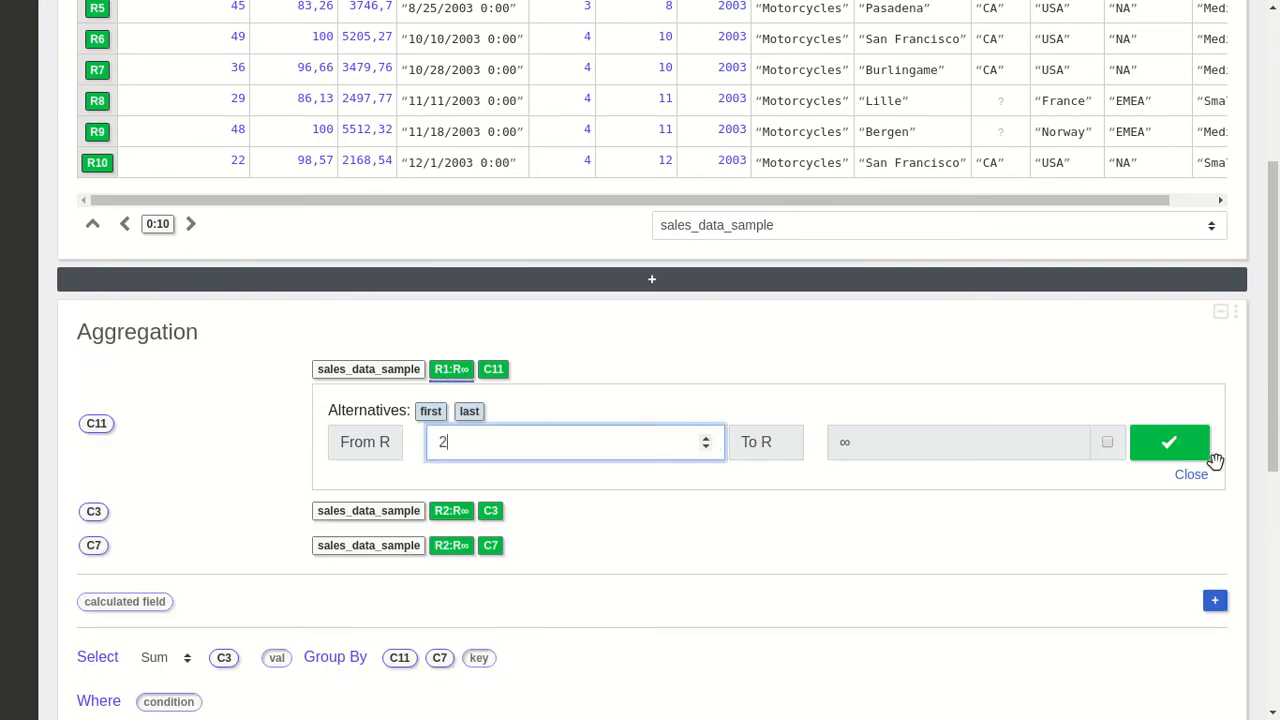
pyautogui.click(1169, 444)
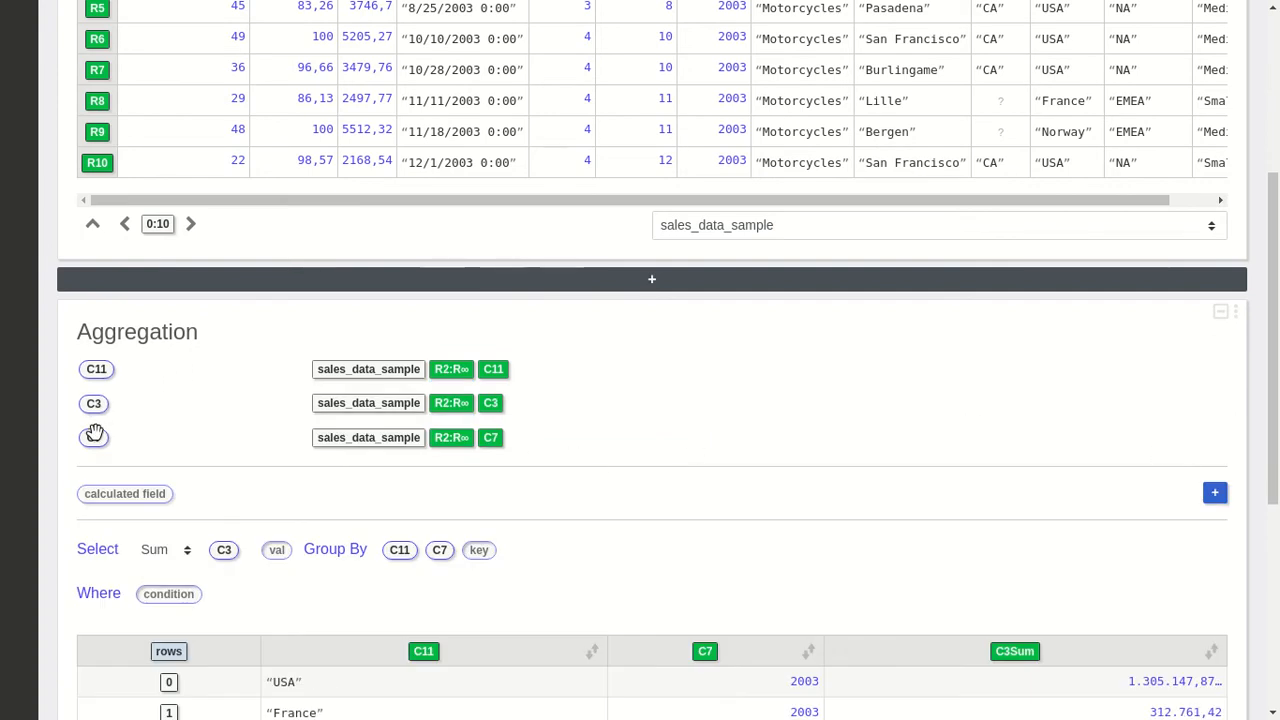
# Rename the aggregation field C7 as Year
pyautogui.scroll(-1, 527, 416)
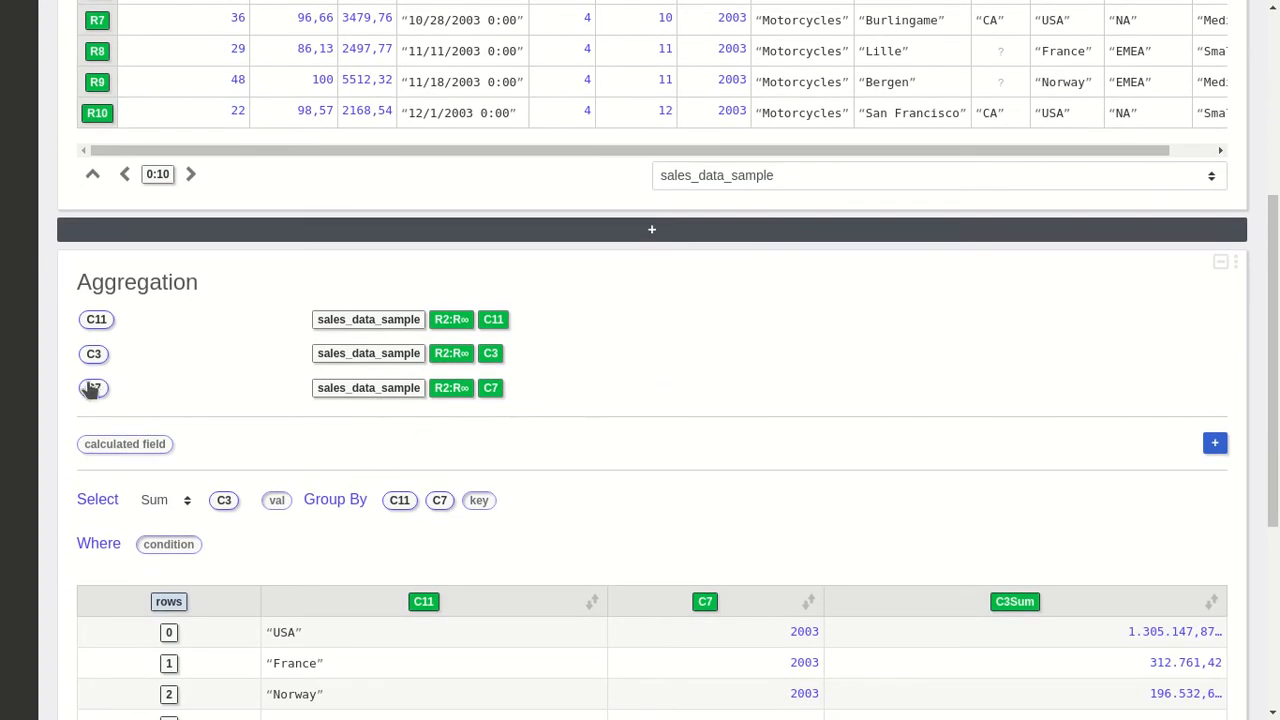
pyautogui.click(93, 388)
pyautogui.click(471, 391)
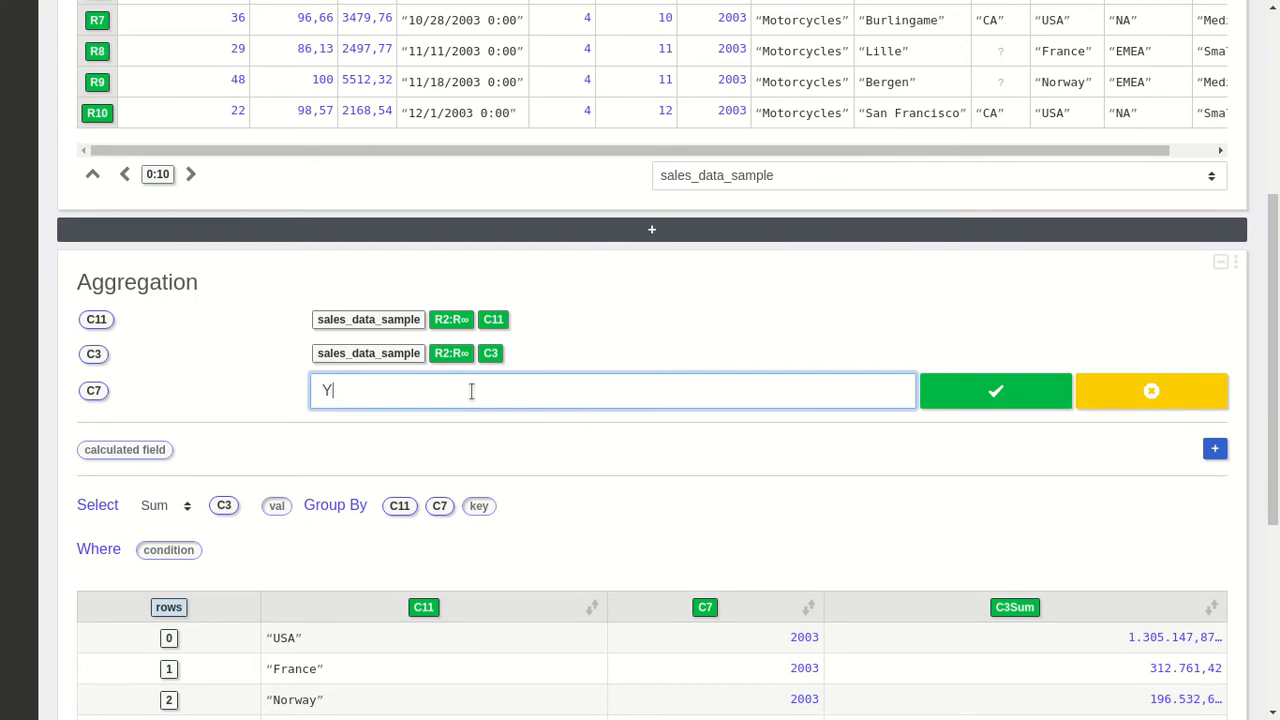
pyautogui.write('Year')
pyautogui.press('Return')
# Rename the aggregation field C3 as Amount
pyautogui.click(96, 360)
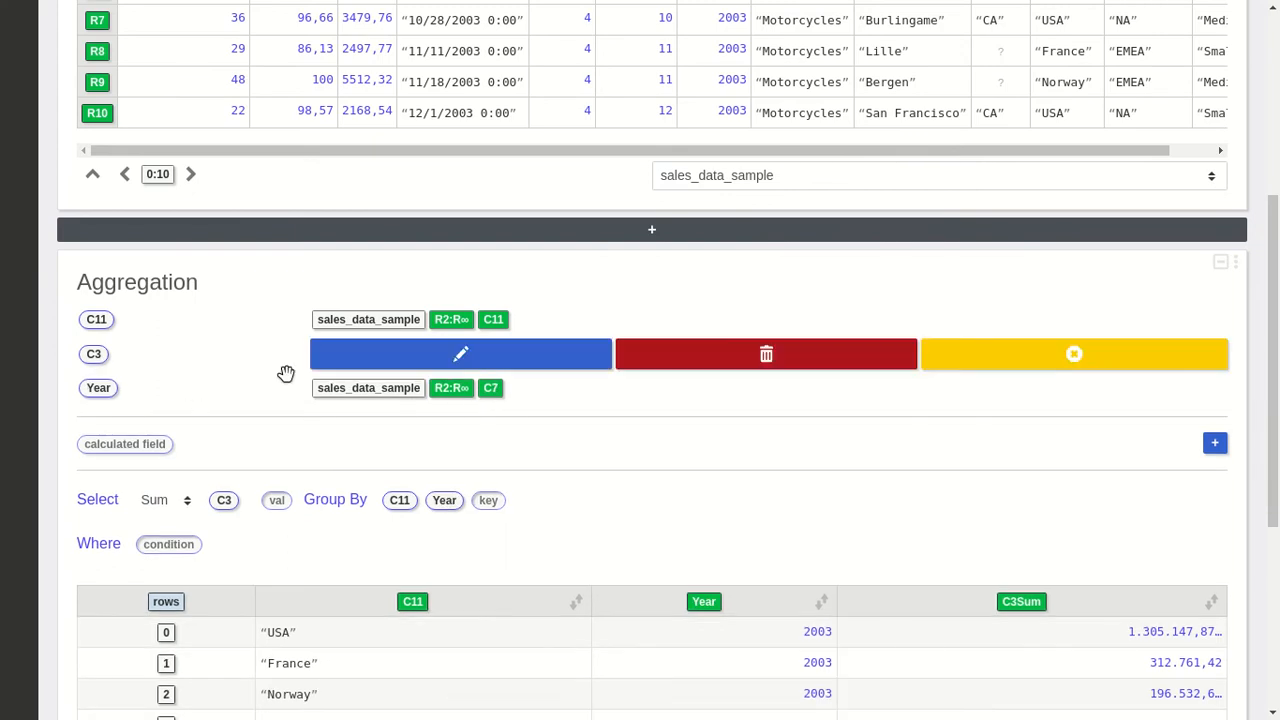
pyautogui.click(381, 361)
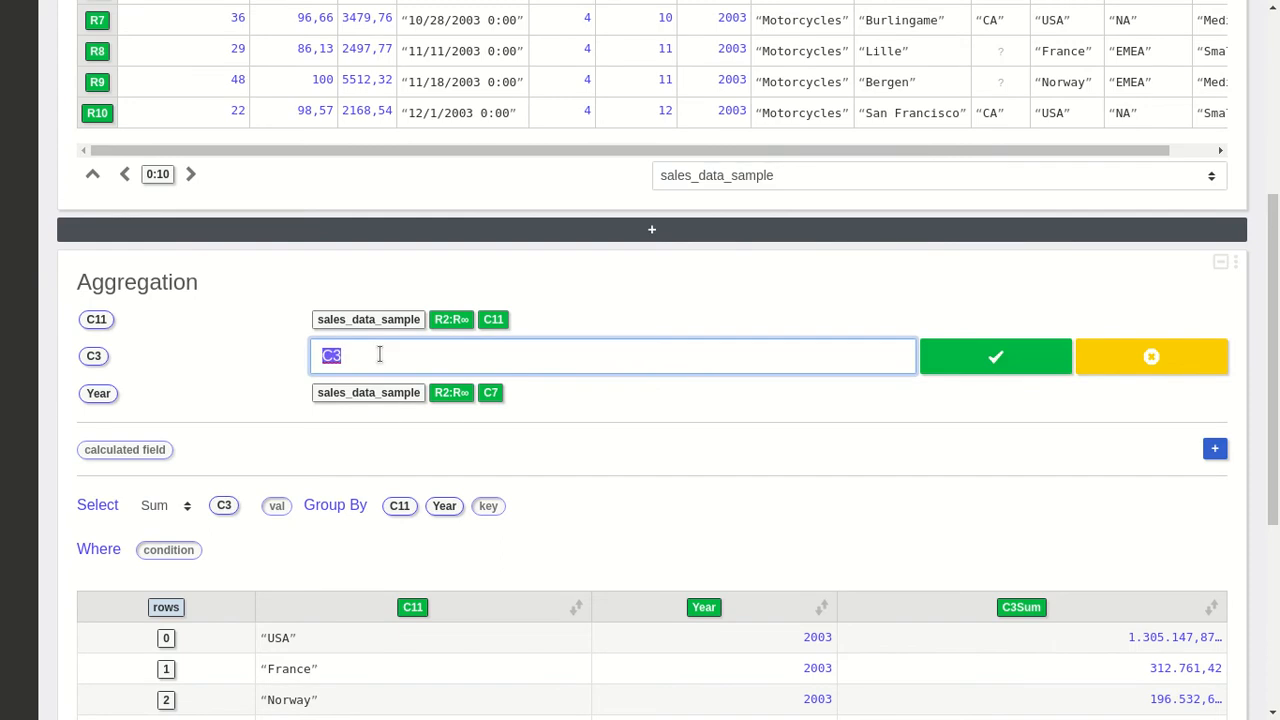
pyautogui.write('Amount')
pyautogui.press('Return')
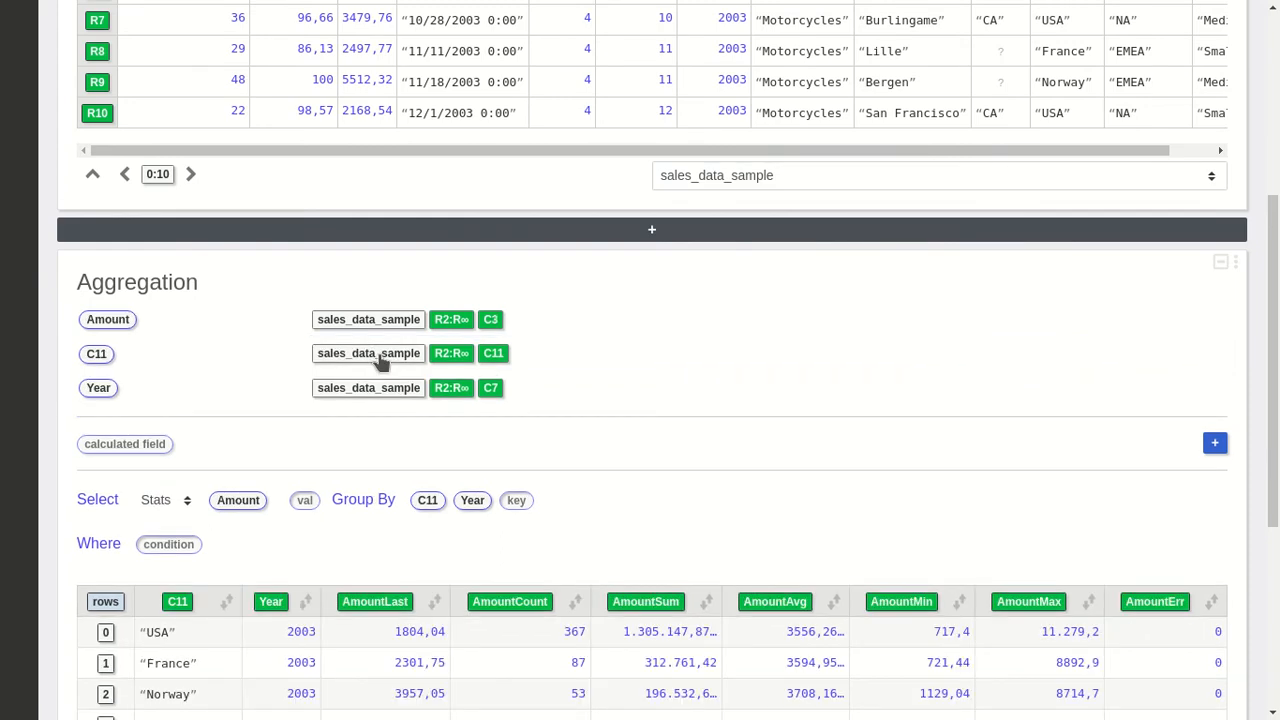
# Rename the aggregation field C11 as Country
pyautogui.click(93, 360)
pyautogui.click(503, 360)
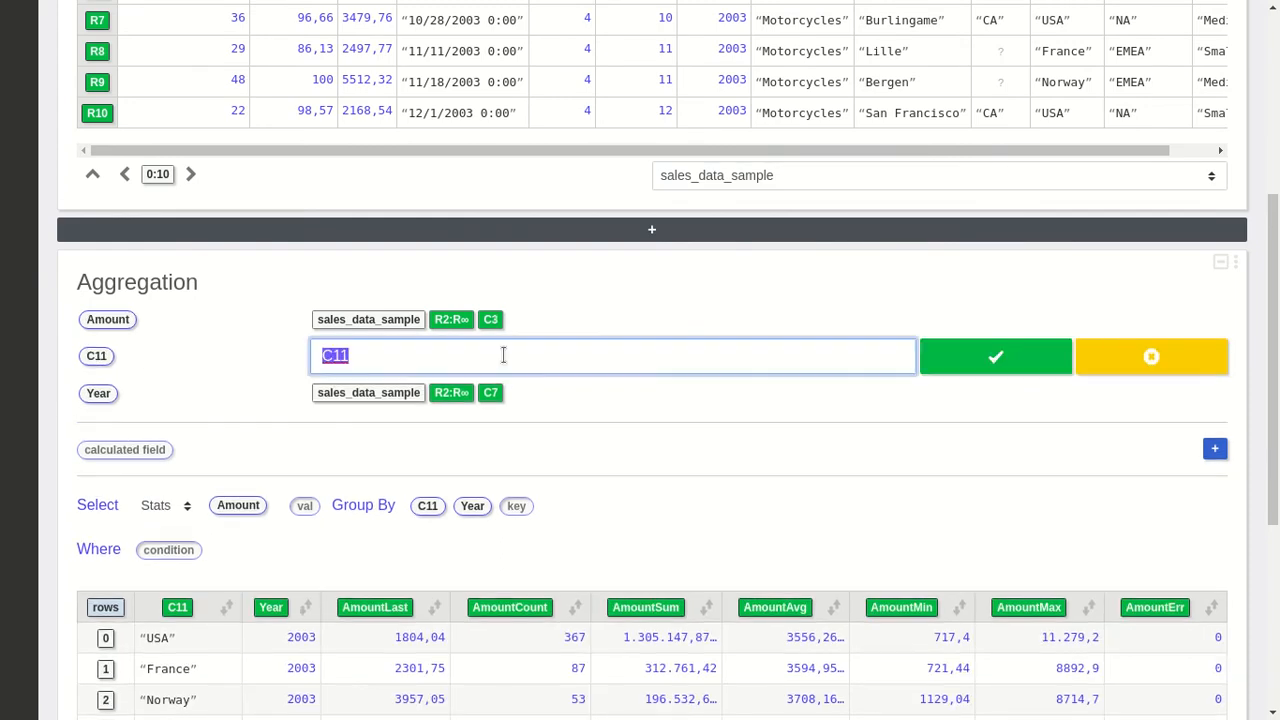
pyautogui.write('Country')
pyautogui.press('Return')
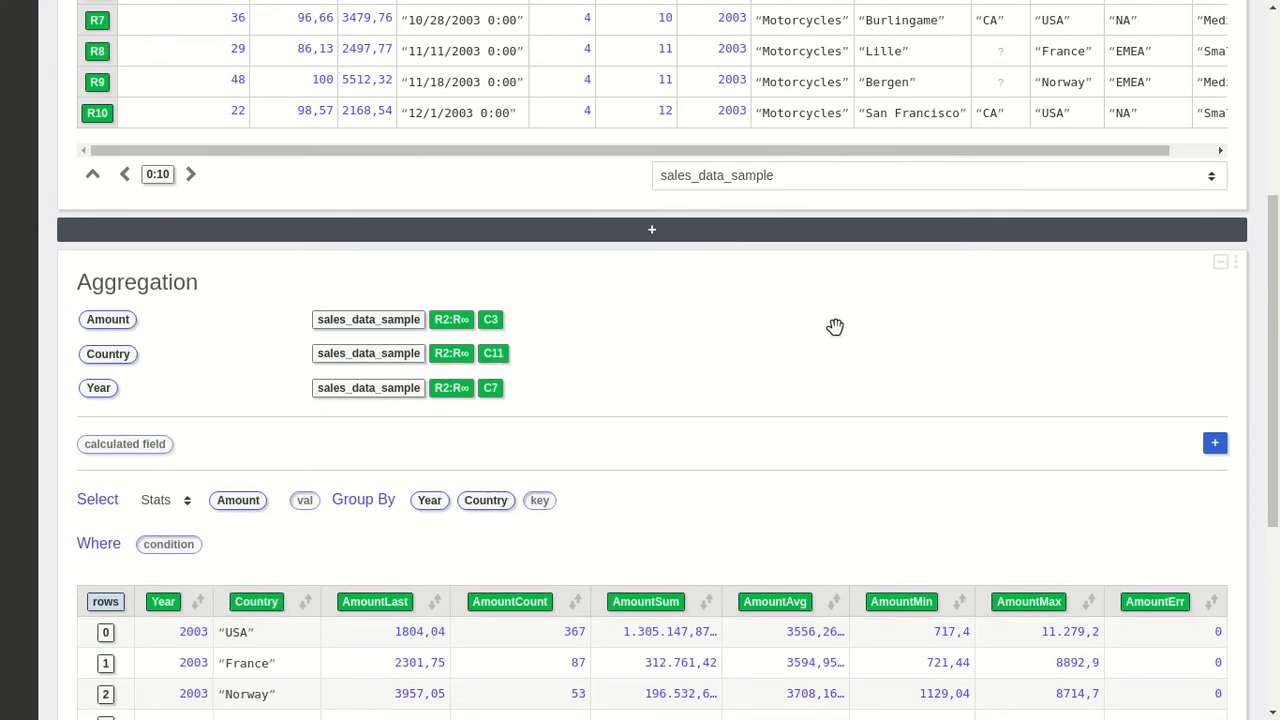
# Set the aggregate function of the Amount field to Sum
pyautogui.scroll(-5, 834, 326)
pyautogui.click(186, 253)
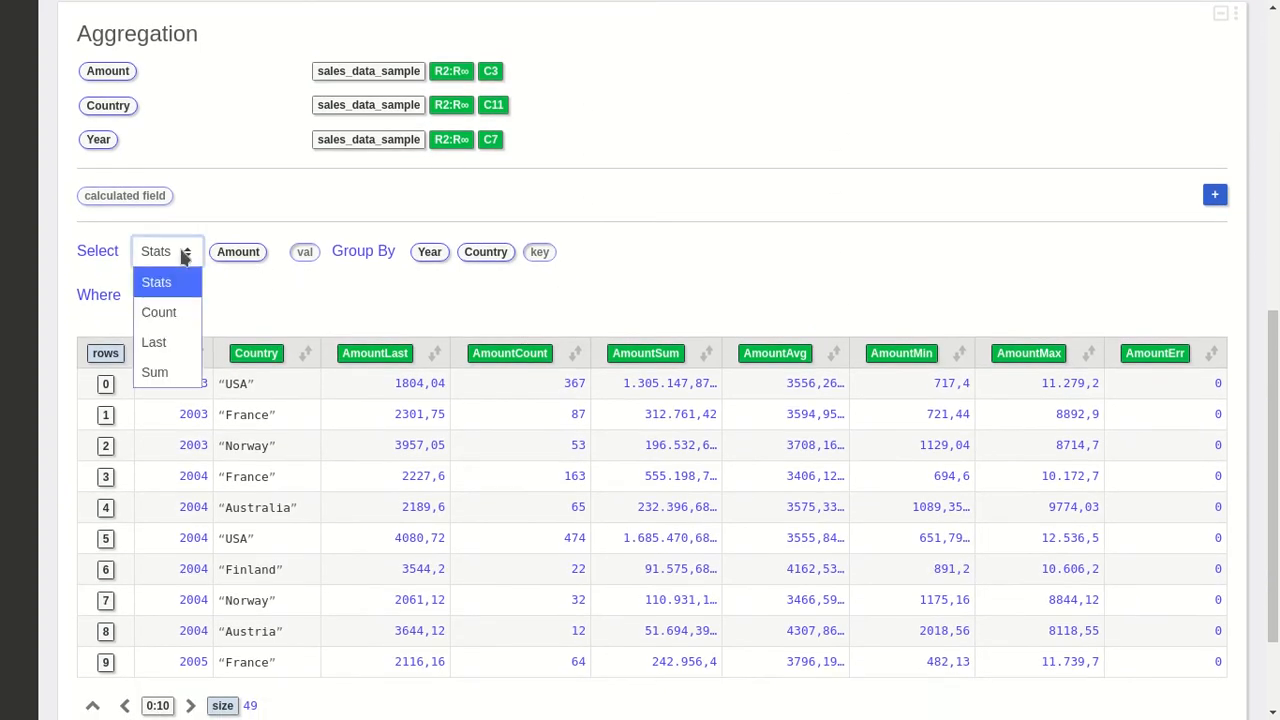
pyautogui.click(158, 371)
pyautogui.click(910, 160)
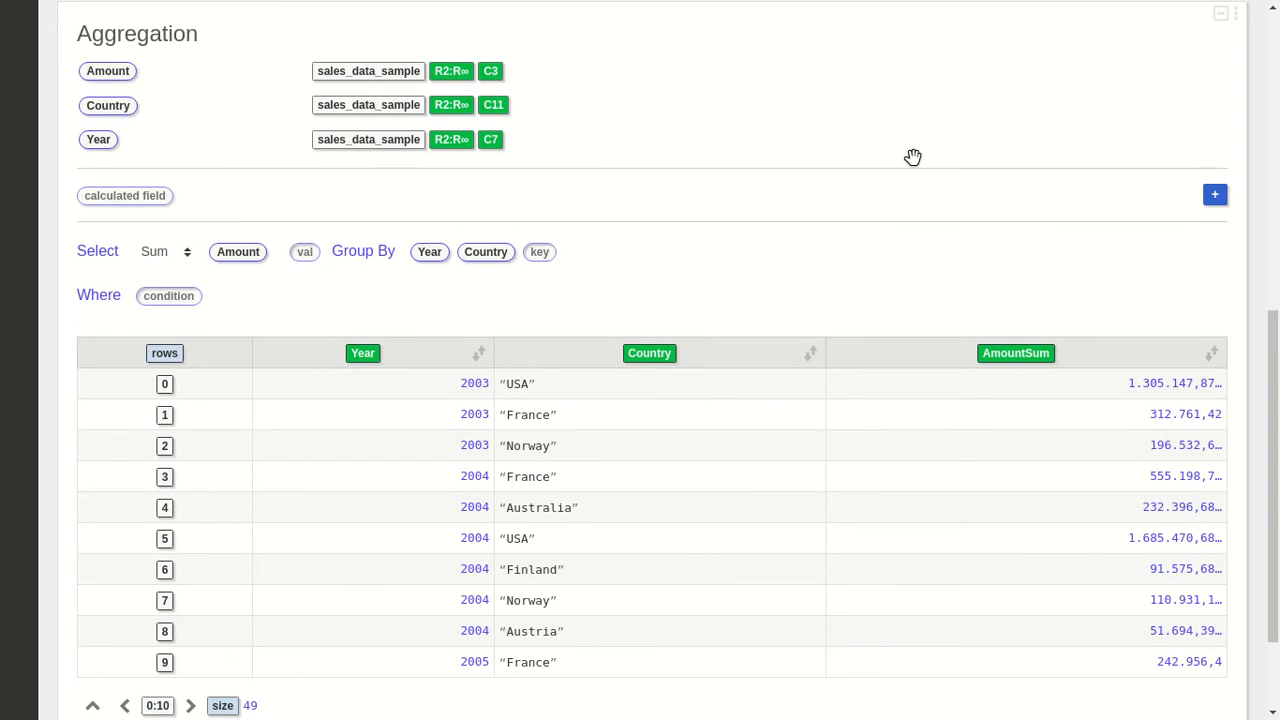
# Add a Chart cell below the aggregation
pyautogui.scroll(-3, 913, 158)
pyautogui.click(702, 658)
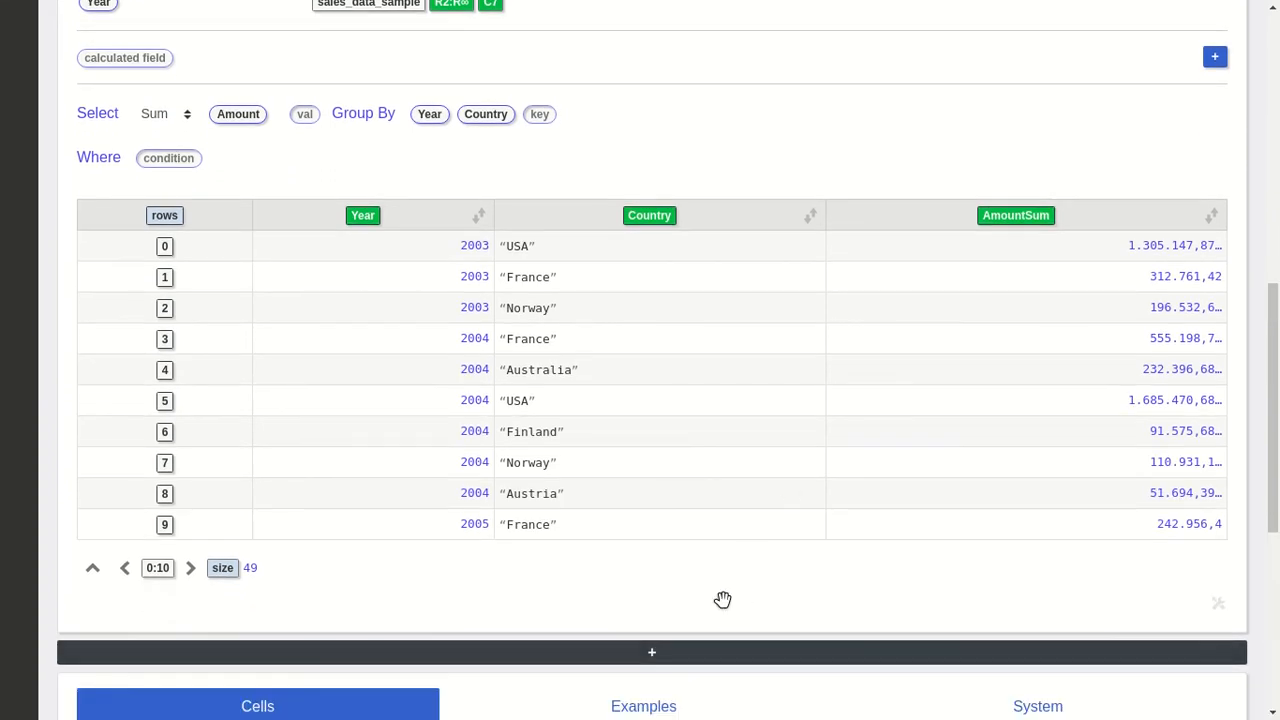
pyautogui.scroll(-5, 791, 357)
pyautogui.click(591, 557)
# Collapse the aggregation's result rows and chart AmountSum by Country and Year
pyautogui.scroll(1, 89, 368)
pyautogui.click(91, 369)
pyautogui.moveTo(1005, 207); pyautogui.dragTo(150, 487)
pyautogui.scroll(1, 556, 272)
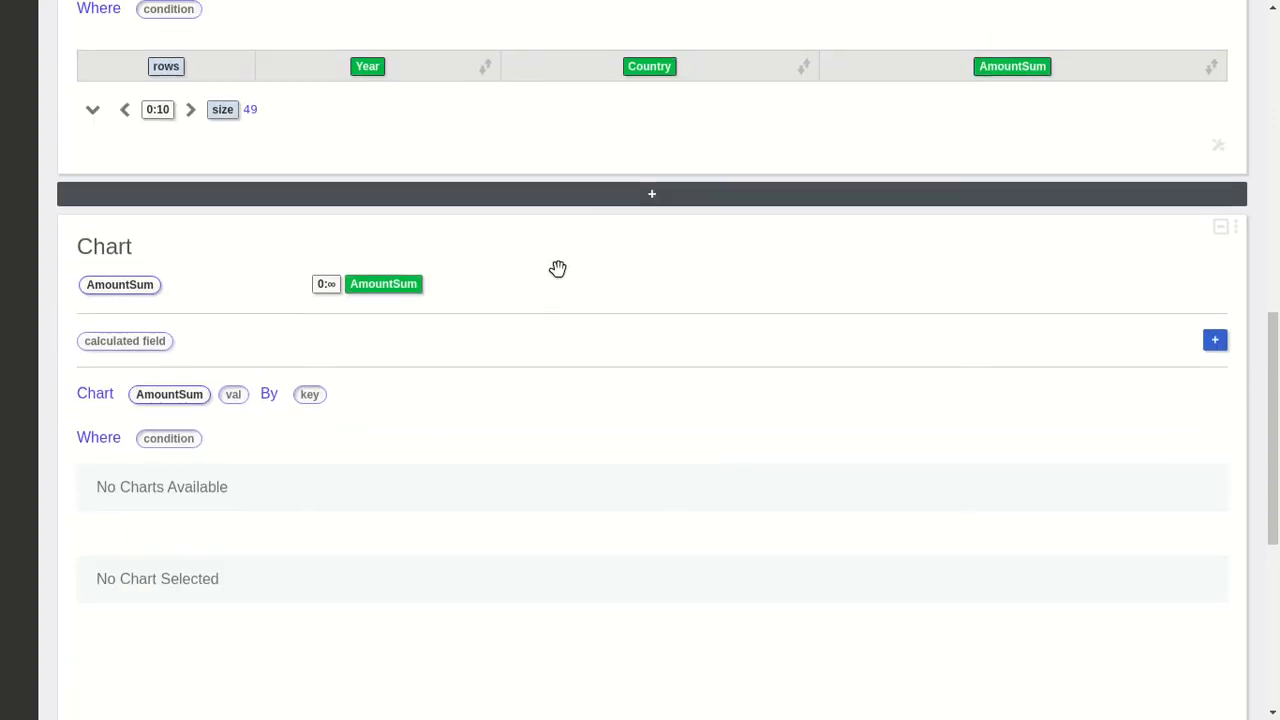
pyautogui.moveTo(623, 77); pyautogui.dragTo(315, 400)
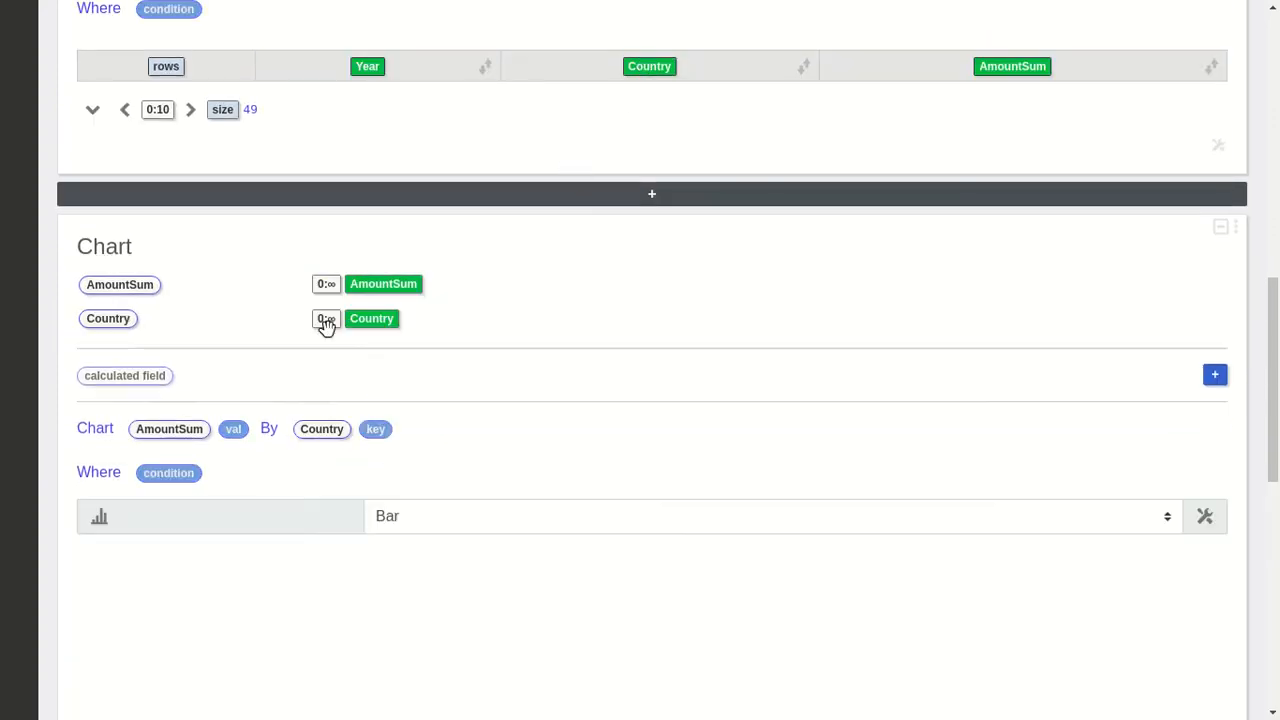
pyautogui.moveTo(370, 63); pyautogui.dragTo(394, 345)
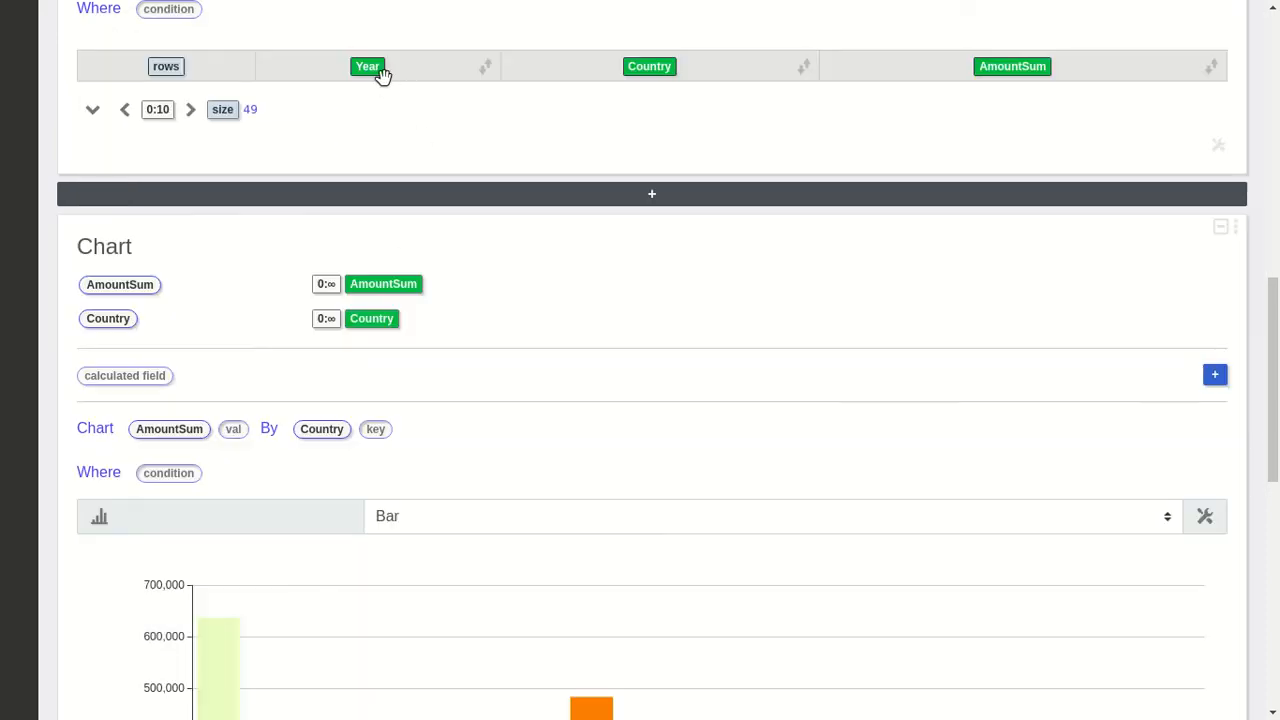
pyautogui.moveTo(370, 67); pyautogui.dragTo(386, 434)
# Change the chart type to Heatmap
pyautogui.scroll(-3, 823, 411)
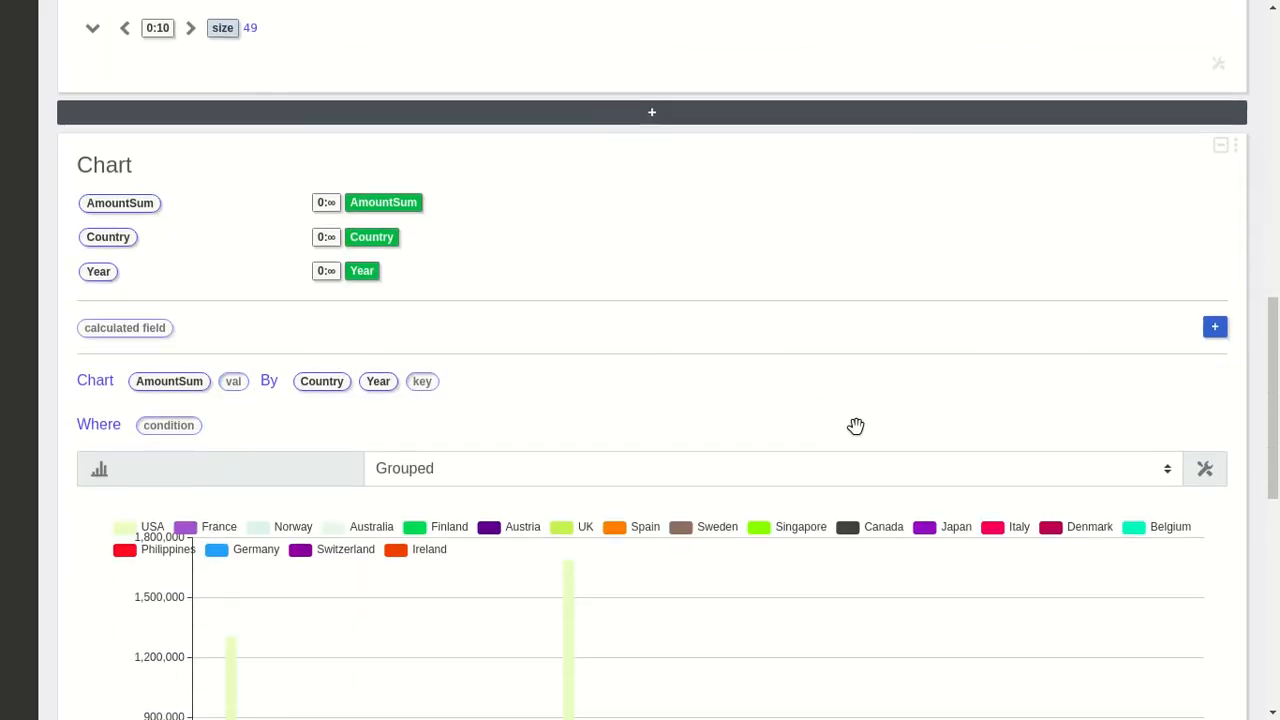
pyautogui.click(1145, 358)
pyautogui.click(1026, 446)
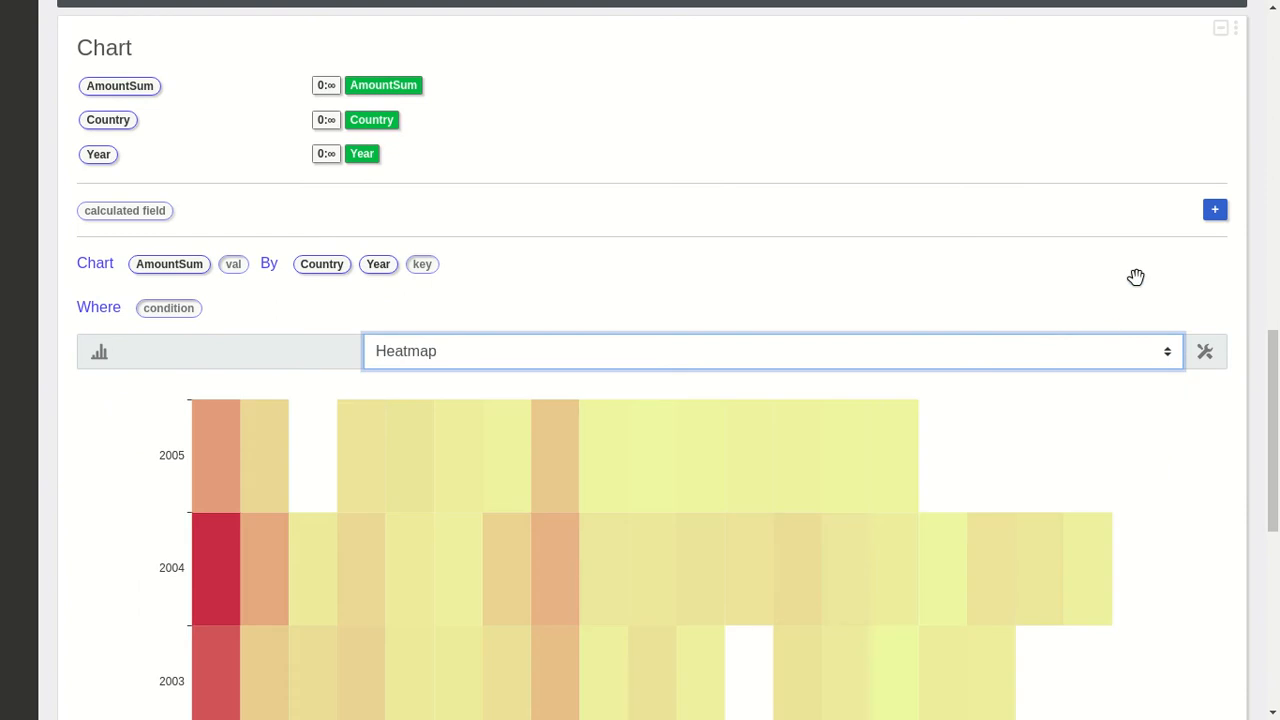
# Sort the chart's data table in ascending order by Country and by Year
pyautogui.scroll(-2, 1136, 277)
pyautogui.scroll(-4, 1136, 277)
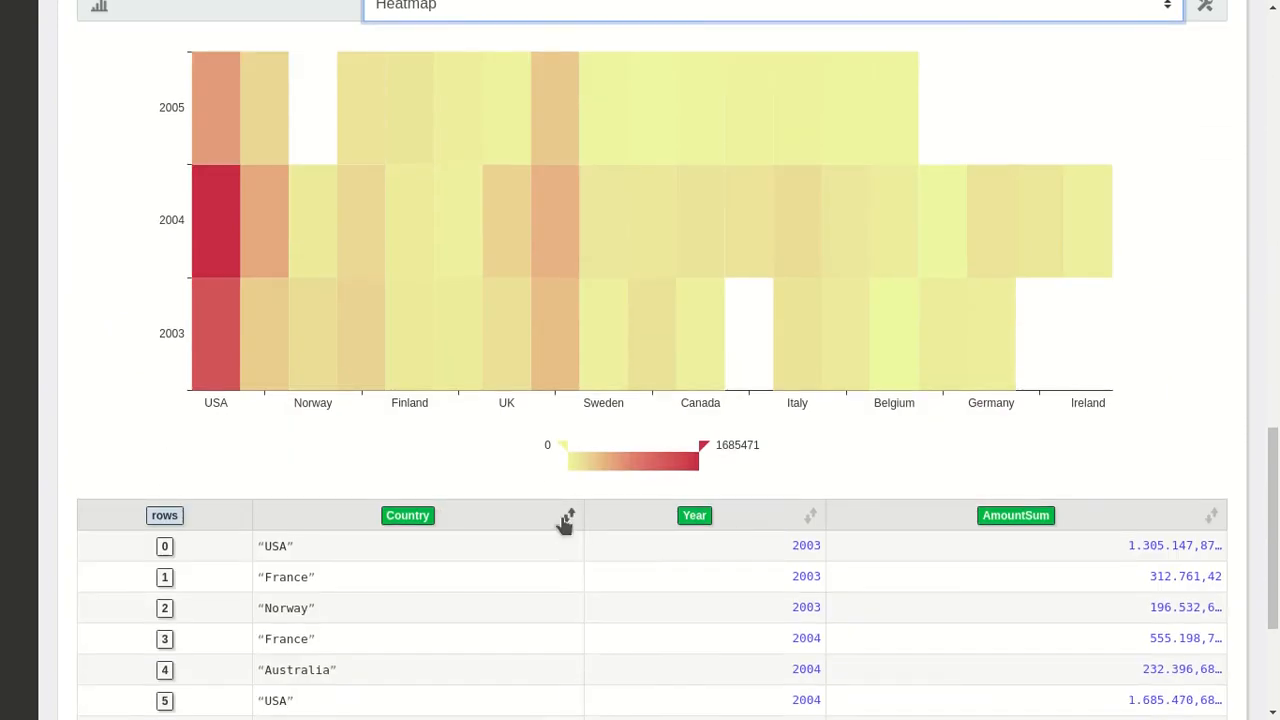
pyautogui.click(565, 517)
pyautogui.click(810, 516)
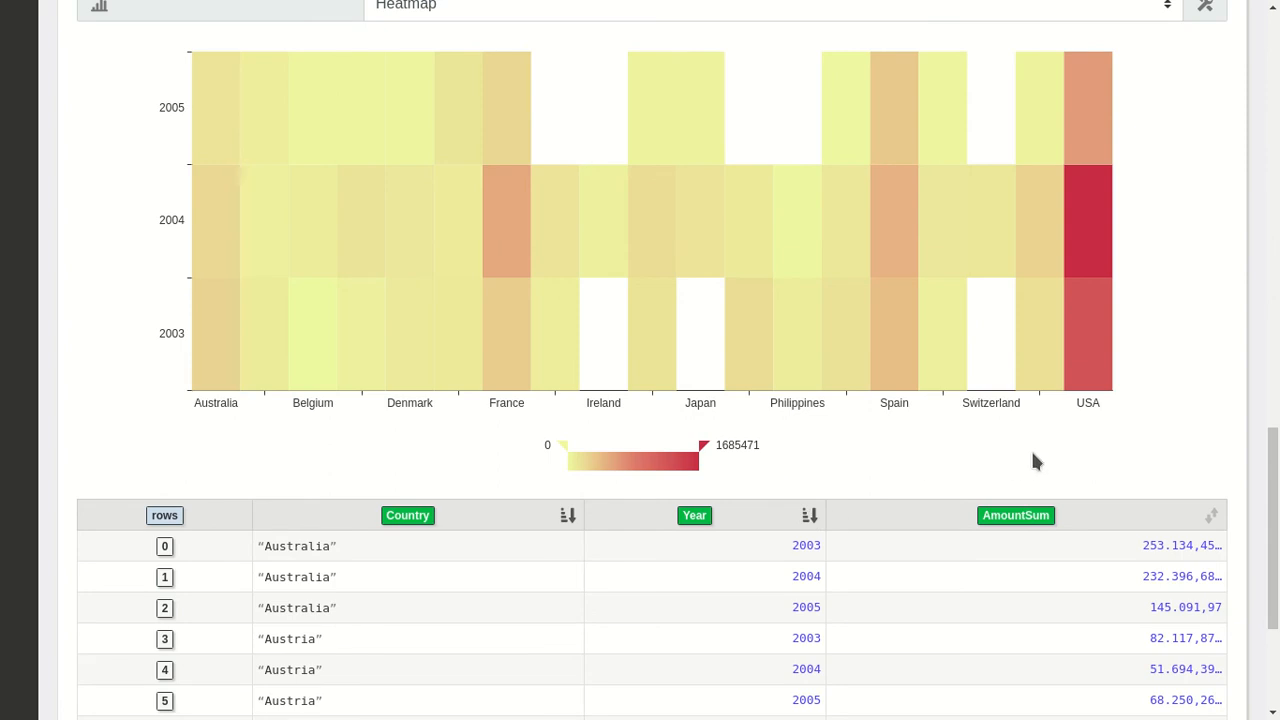
pyautogui.moveTo(1094, 337)
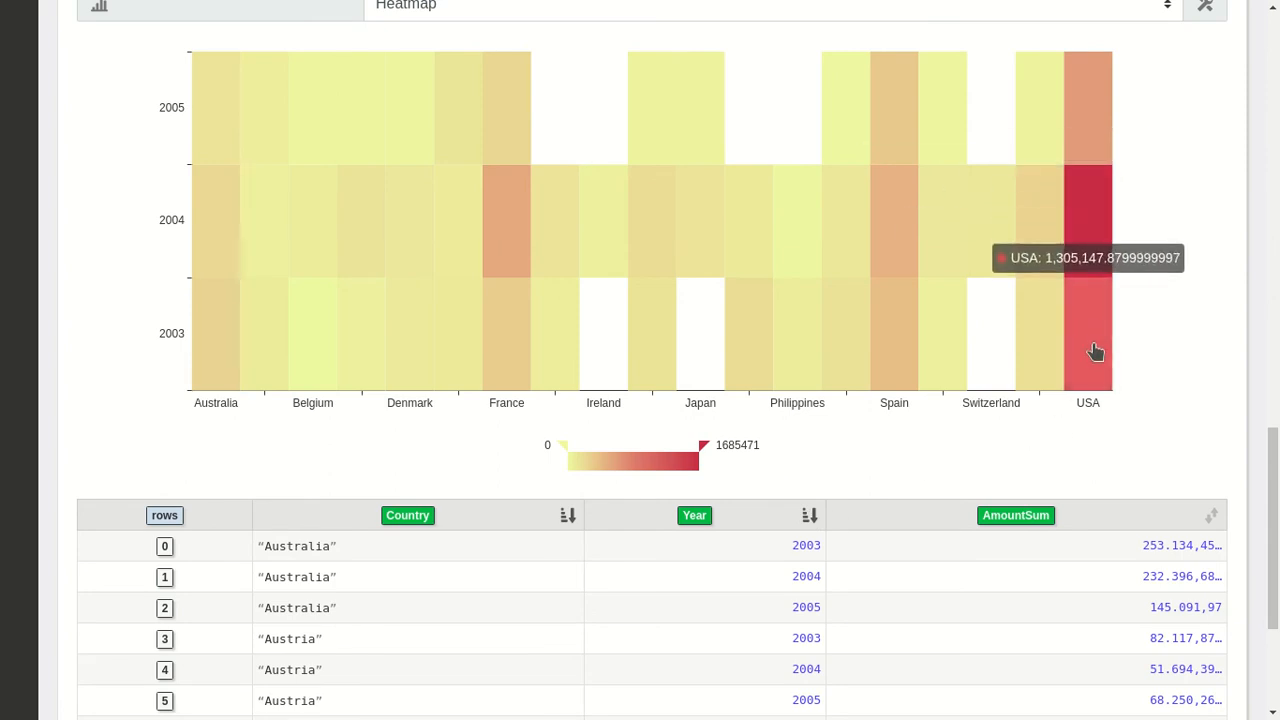
pyautogui.moveTo(1094, 243)
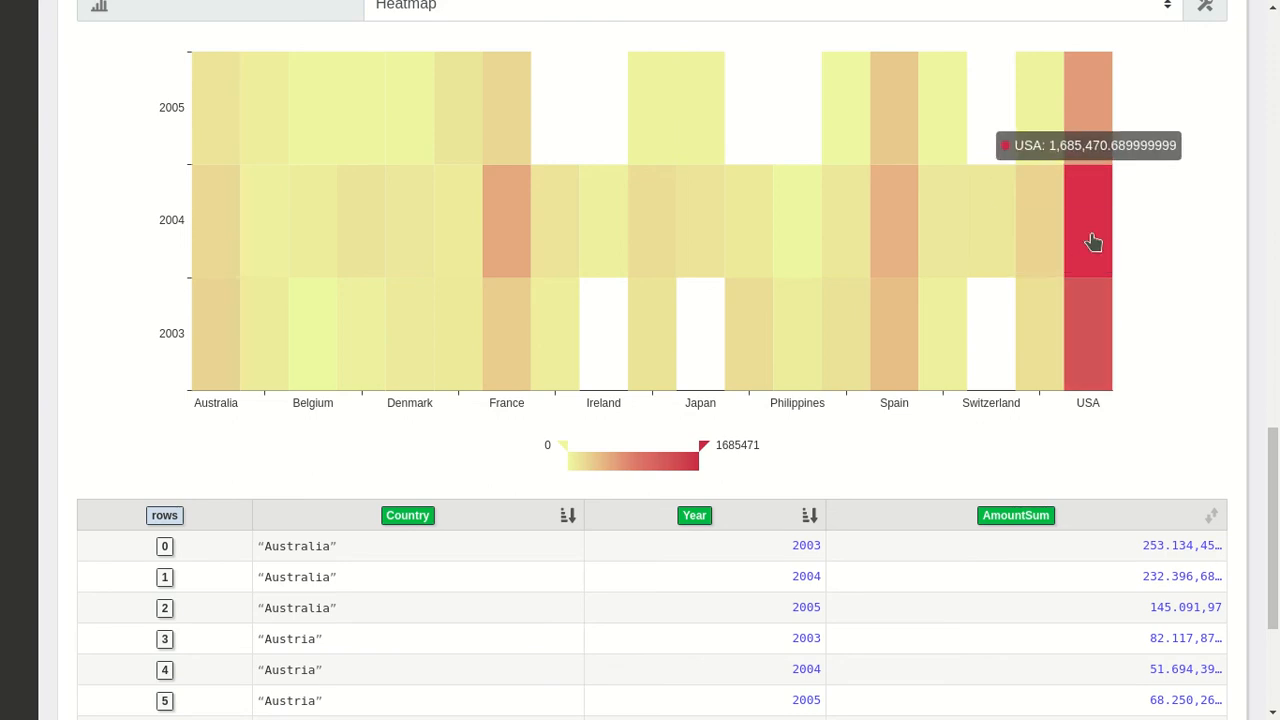
# Duplicate the aggregation cell that sums Amount by Year and Country
pyautogui.moveTo(511, 241)
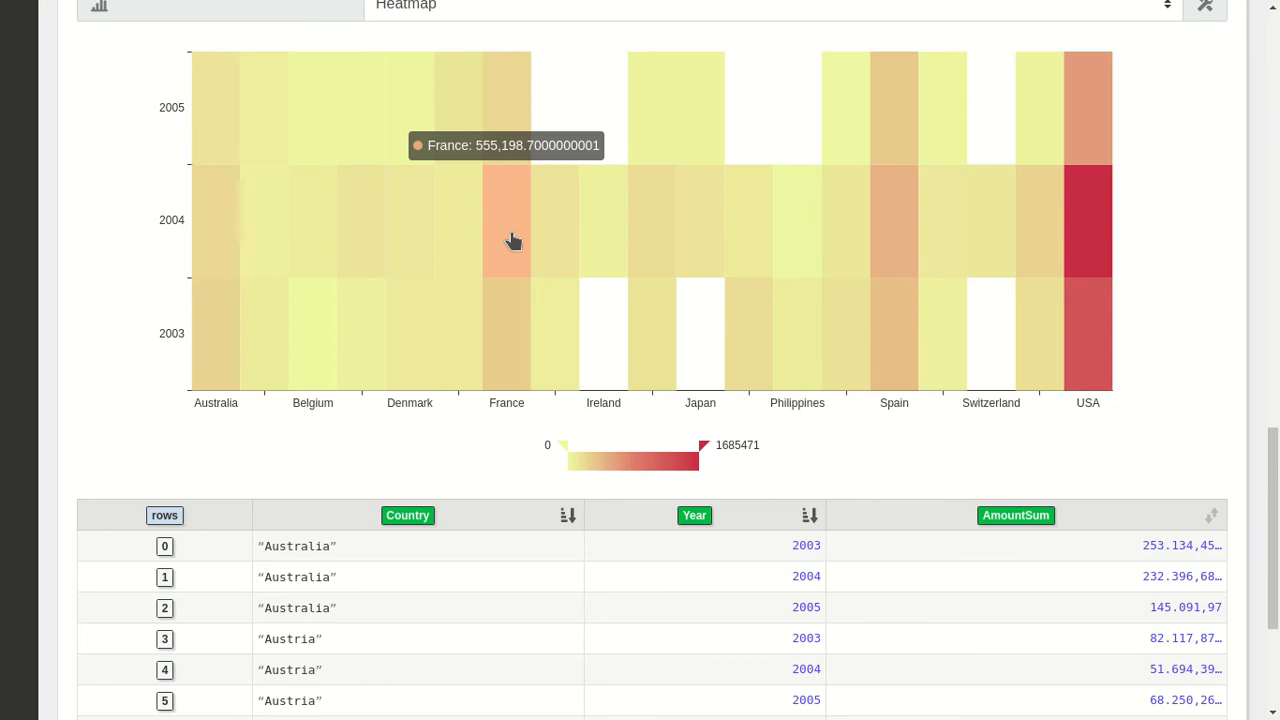
pyautogui.moveTo(886, 223)
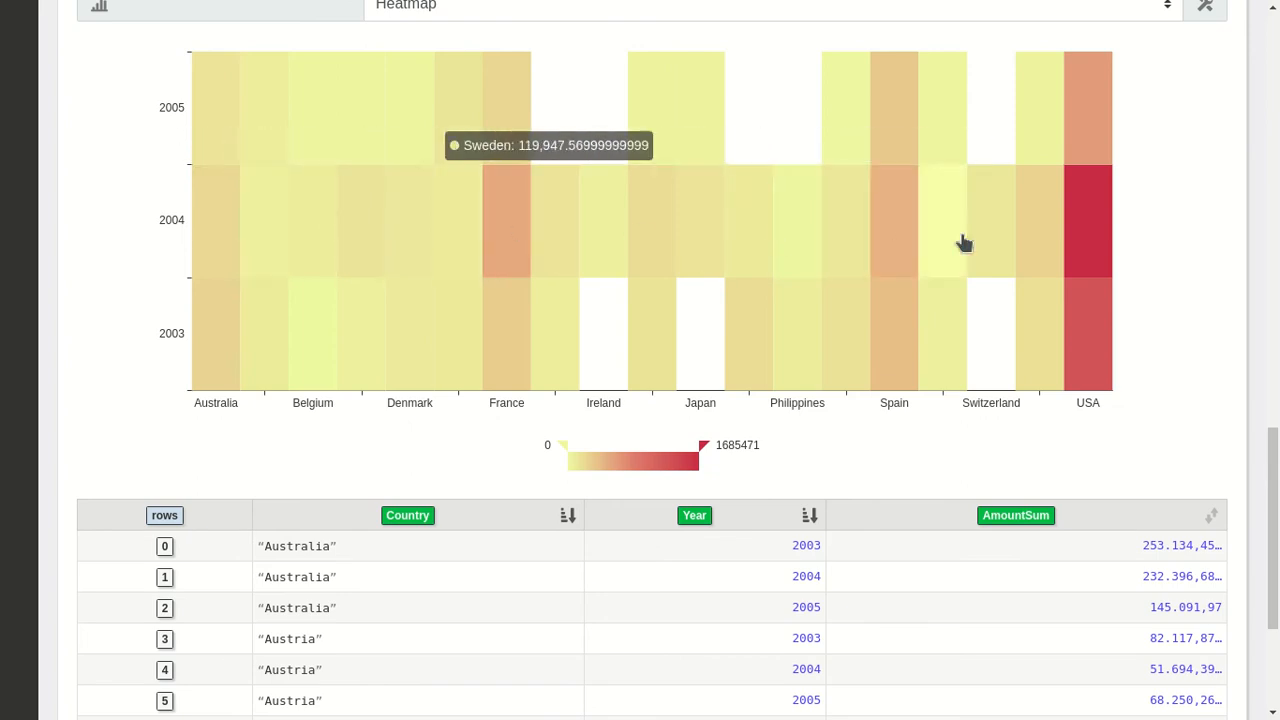
pyautogui.moveTo(1273, 490); pyautogui.dragTo(1275, 183)
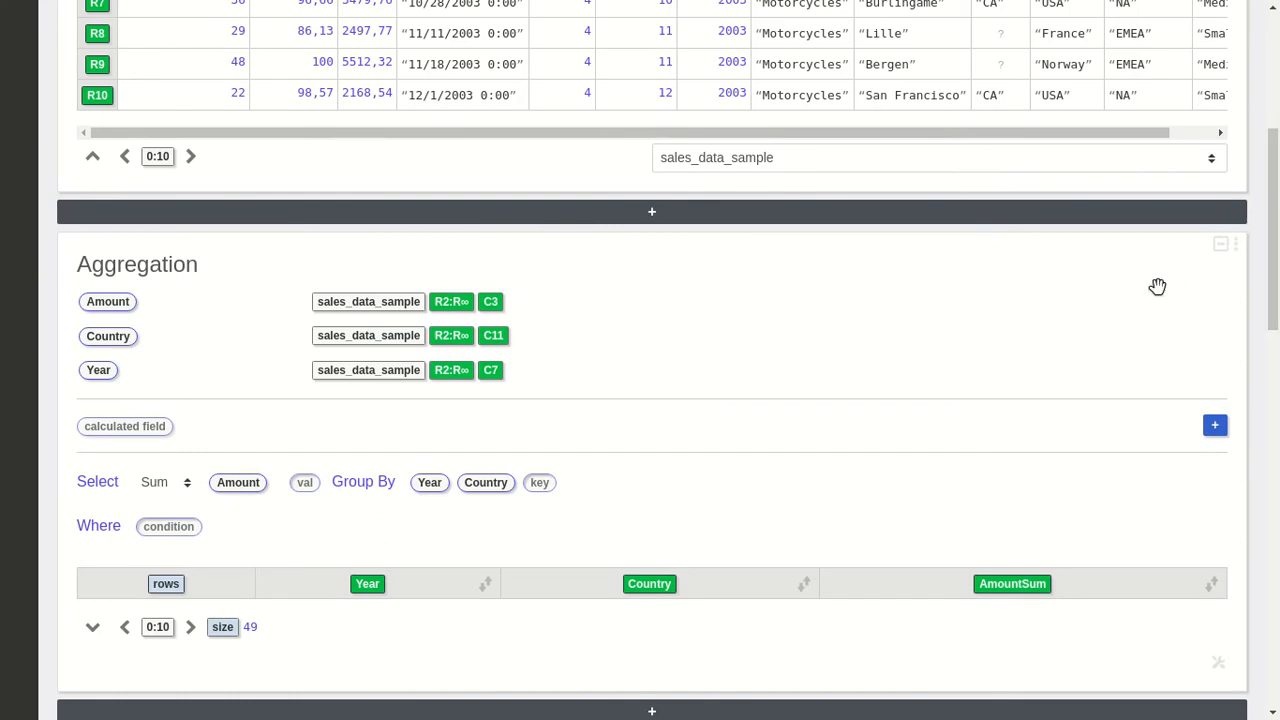
pyautogui.click(1236, 245)
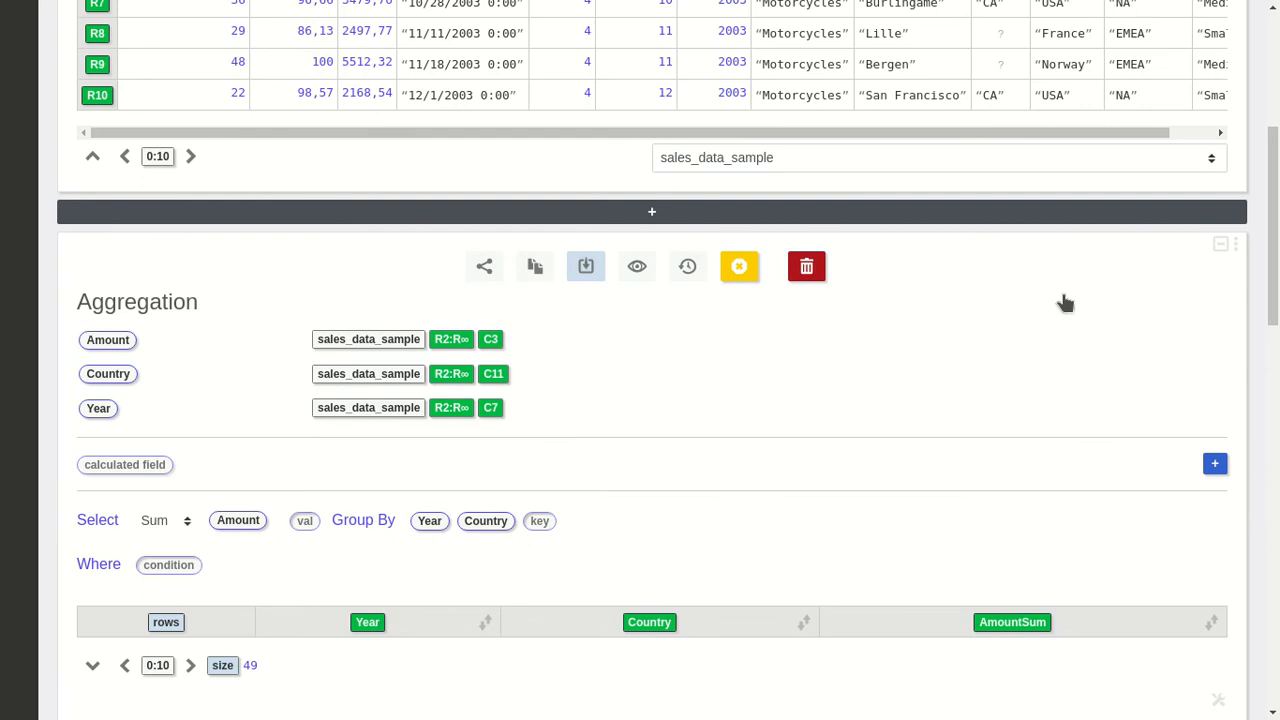
pyautogui.click(534, 266)
# In the copied aggregation, replace the Country field's source with spreadsheet column C8 and rename the field to Product
pyautogui.scroll(5, 640, 309)
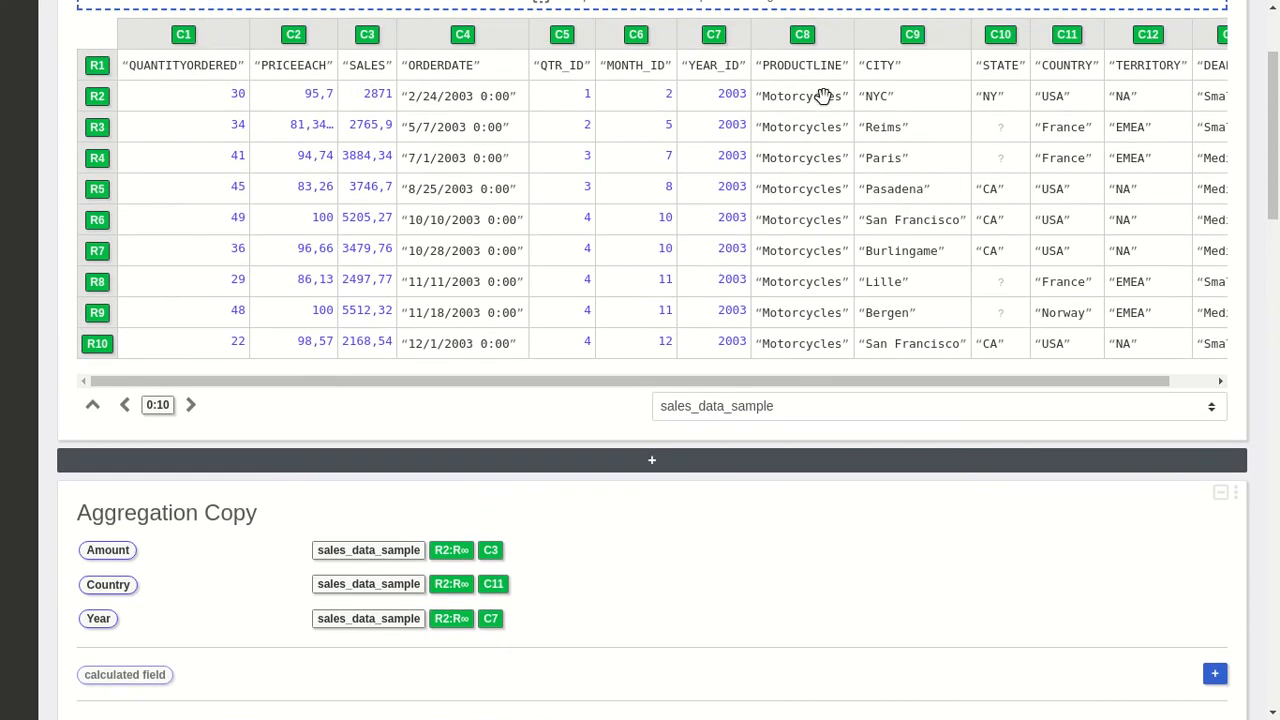
pyautogui.moveTo(805, 35); pyautogui.dragTo(571, 594)
pyautogui.click(449, 586)
pyautogui.doubleClick(443, 586)
pyautogui.write('Product')
pyautogui.press('Return')
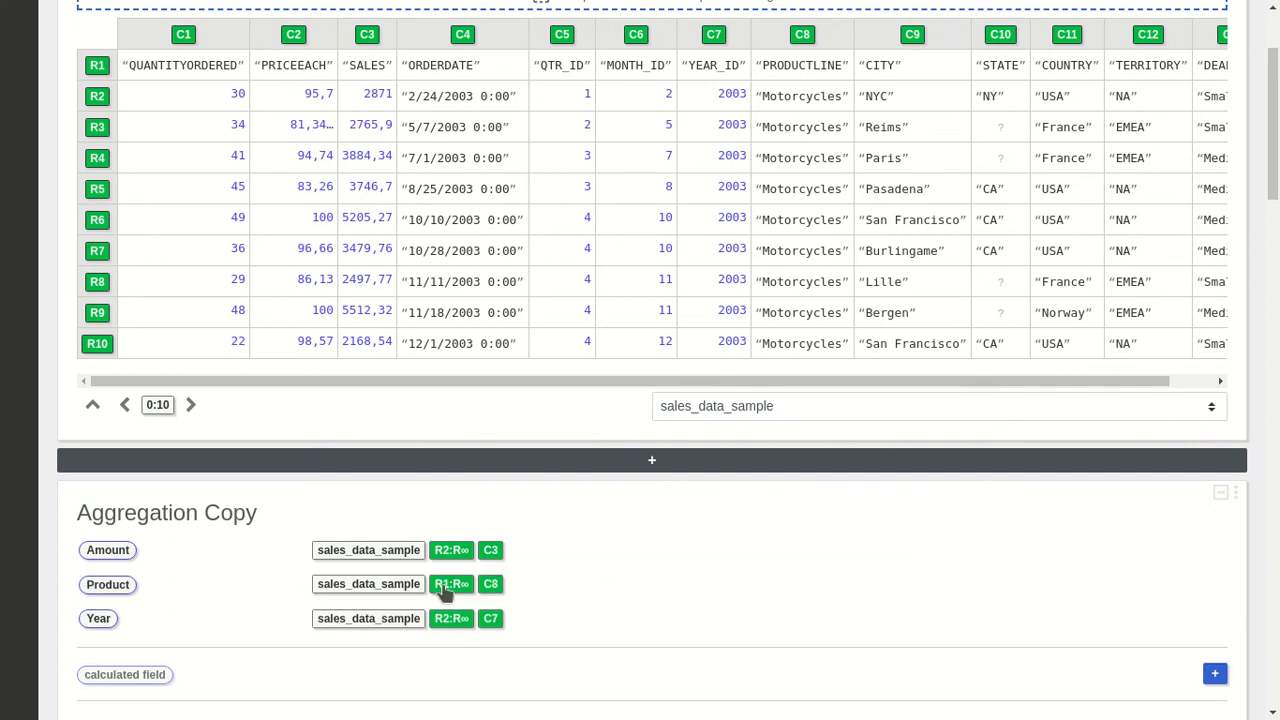
# Set the Product field's row range to start from row 2
pyautogui.click(447, 586)
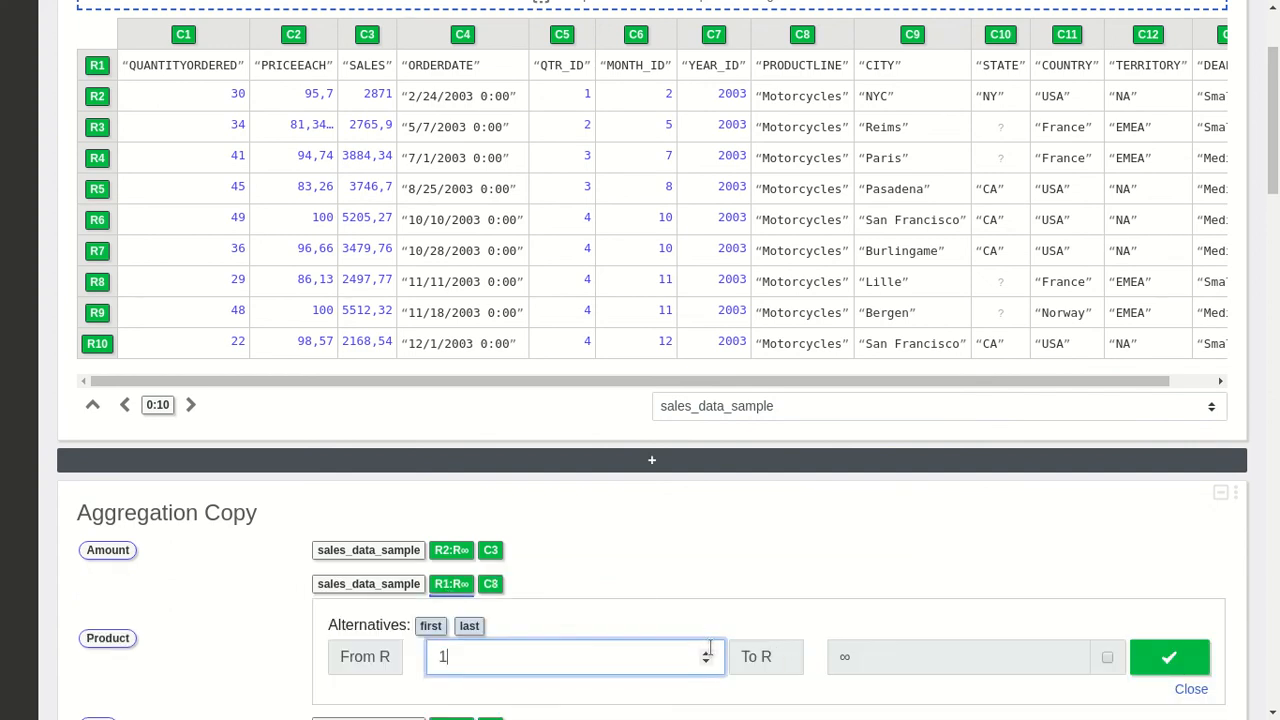
pyautogui.write('2')
pyautogui.click(1135, 655)
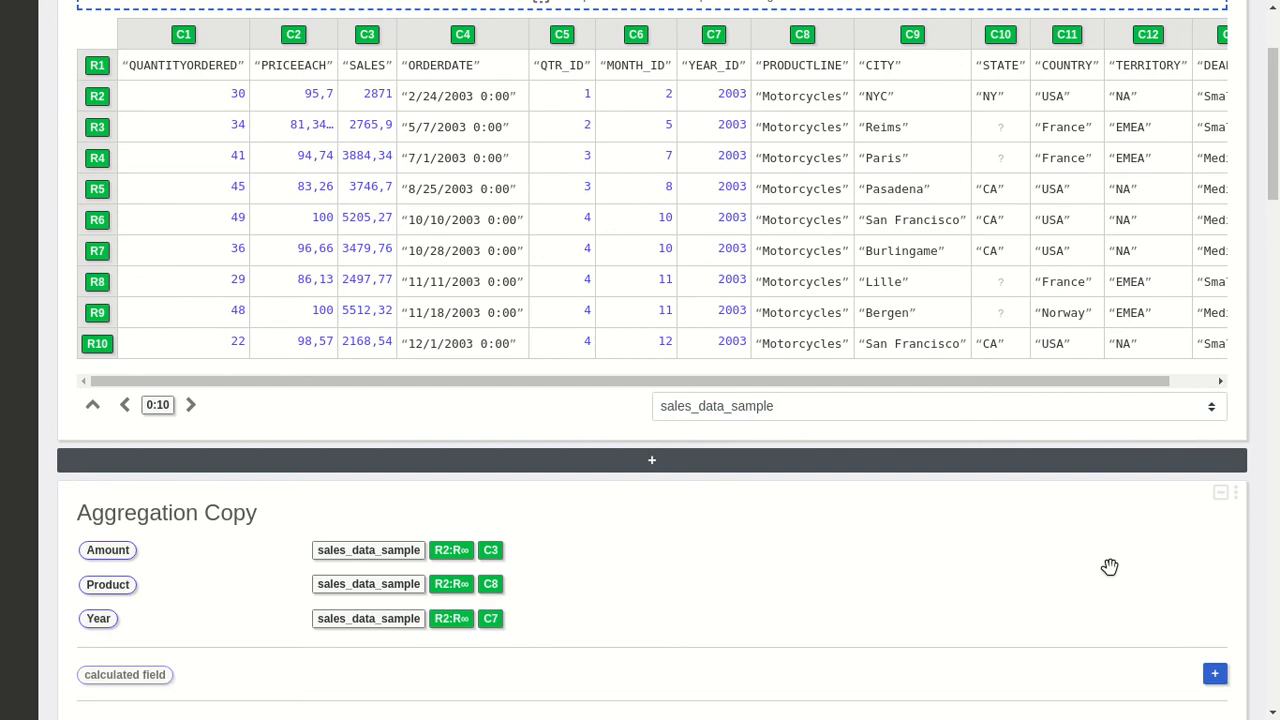
# Add an Aggregation cell below the copied aggregation and collapse the copy's result rows
pyautogui.scroll(-5, 946, 368)
pyautogui.scroll(-2, 786, 146)
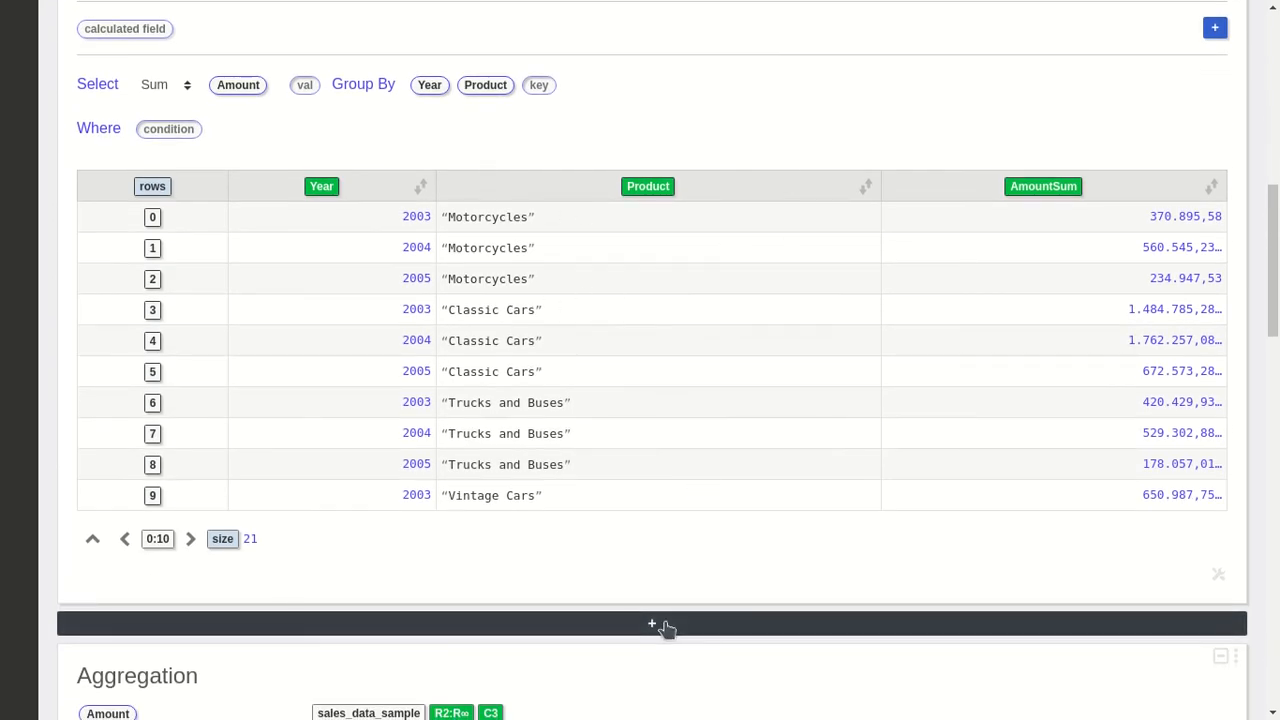
pyautogui.click(663, 624)
pyautogui.click(395, 562)
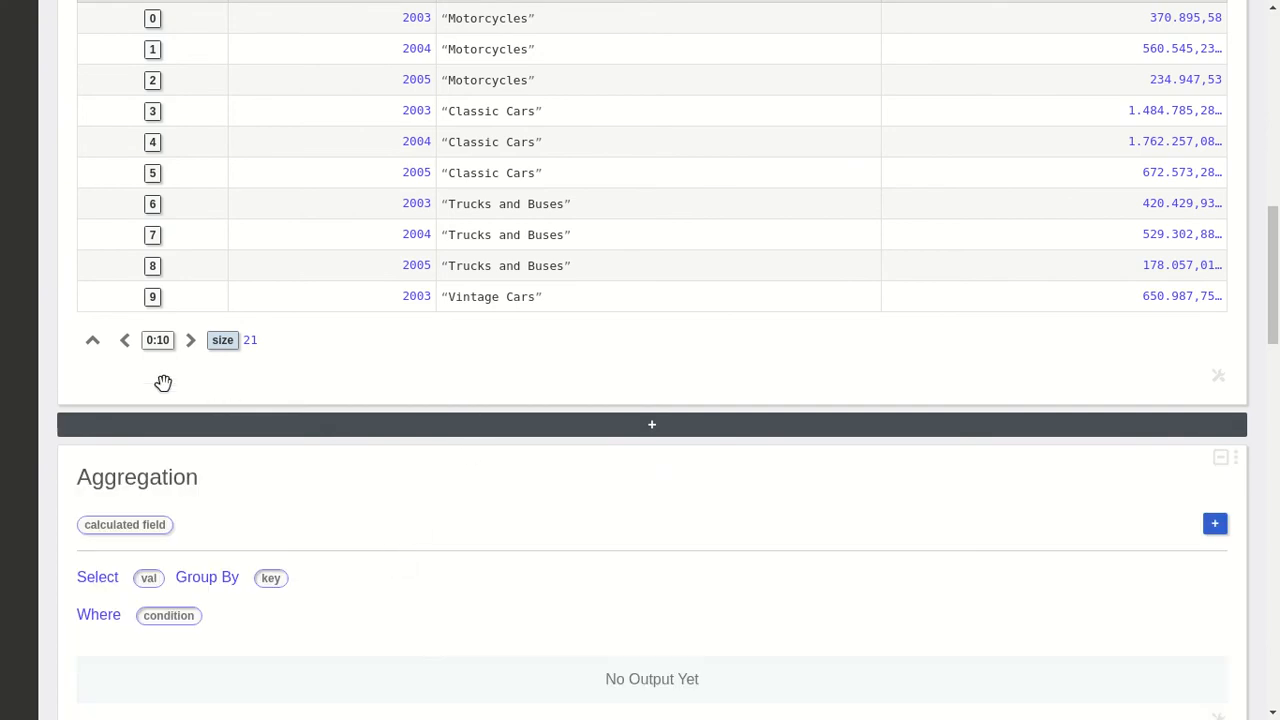
pyautogui.click(92, 342)
# Insert a Chart cell directly below the copied aggregation
pyautogui.scroll(2, 678, 358)
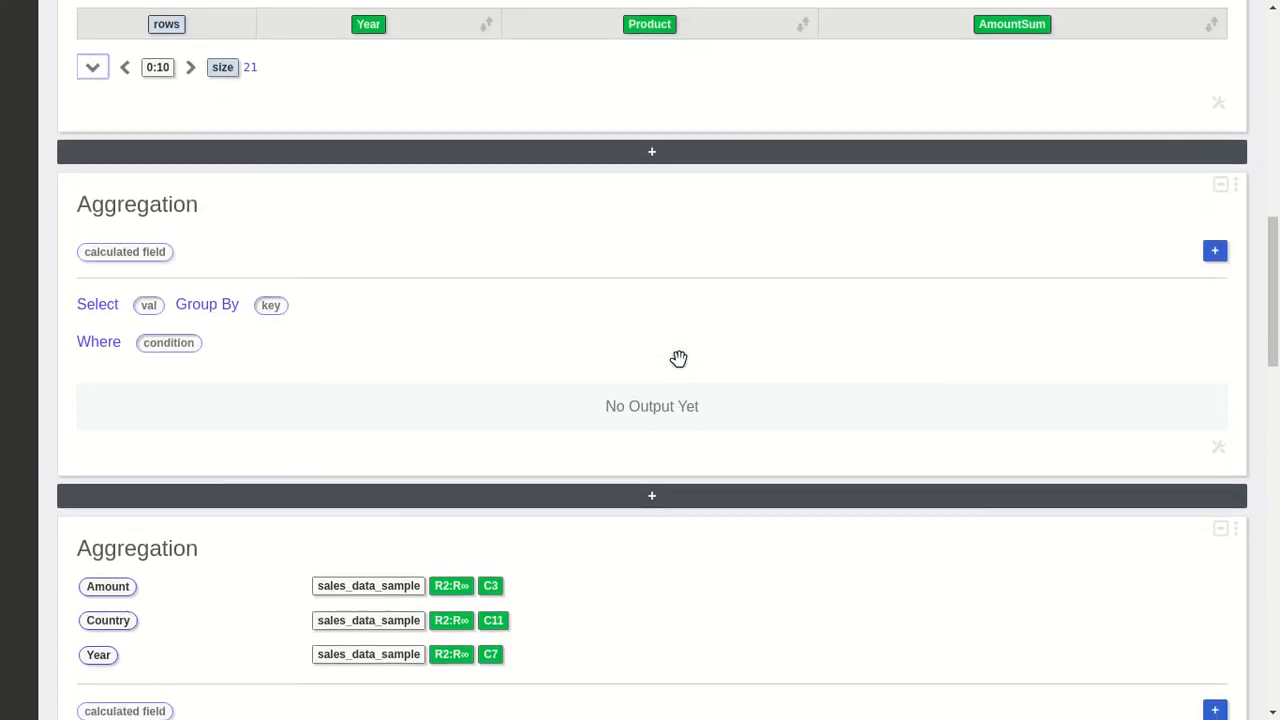
pyautogui.scroll(-1, 678, 358)
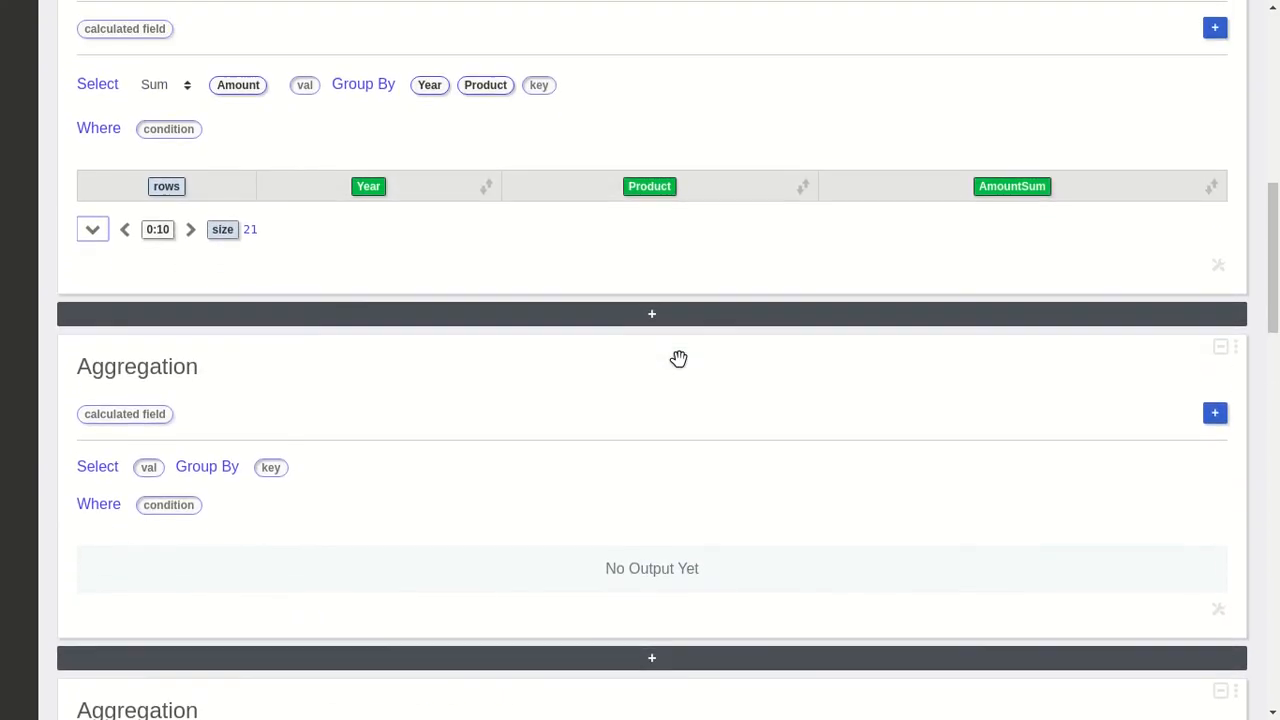
pyautogui.scroll(1, 678, 358)
pyautogui.scroll(-4, 678, 358)
pyautogui.scroll(-3, 677, 360)
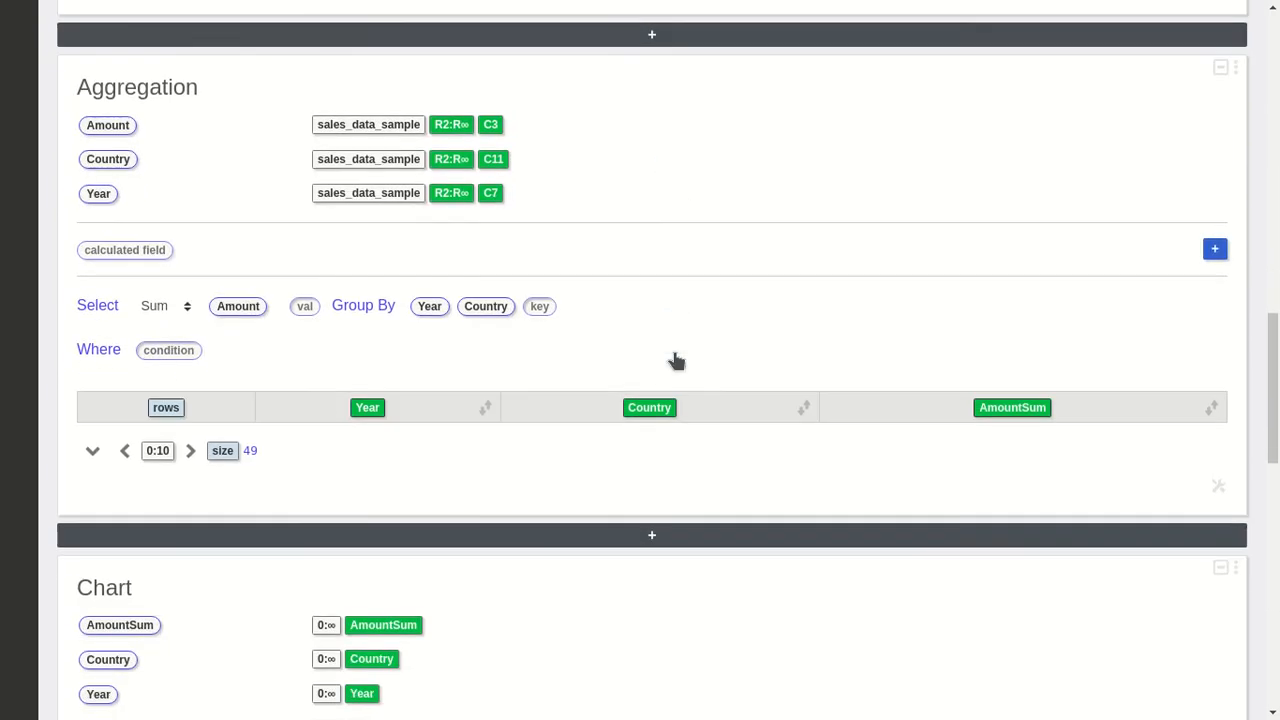
pyautogui.scroll(5, 678, 358)
pyautogui.scroll(3, 678, 358)
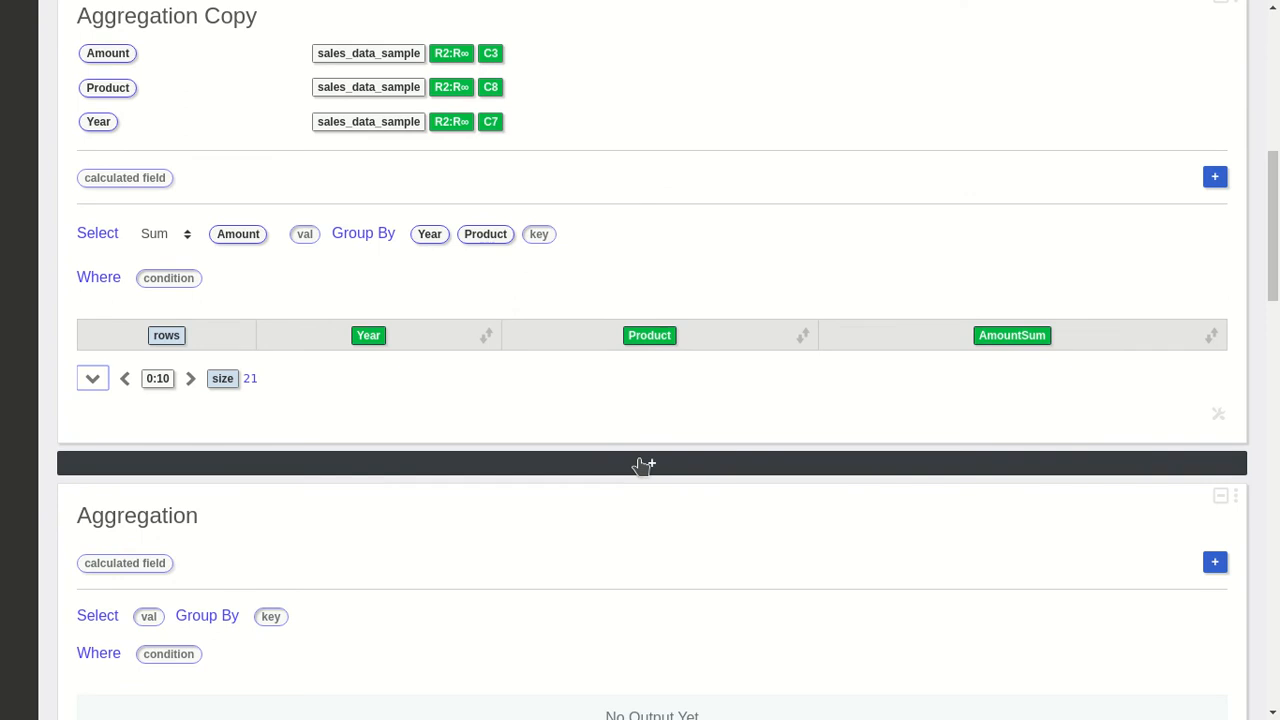
pyautogui.click(580, 465)
pyautogui.scroll(-3, 540, 464)
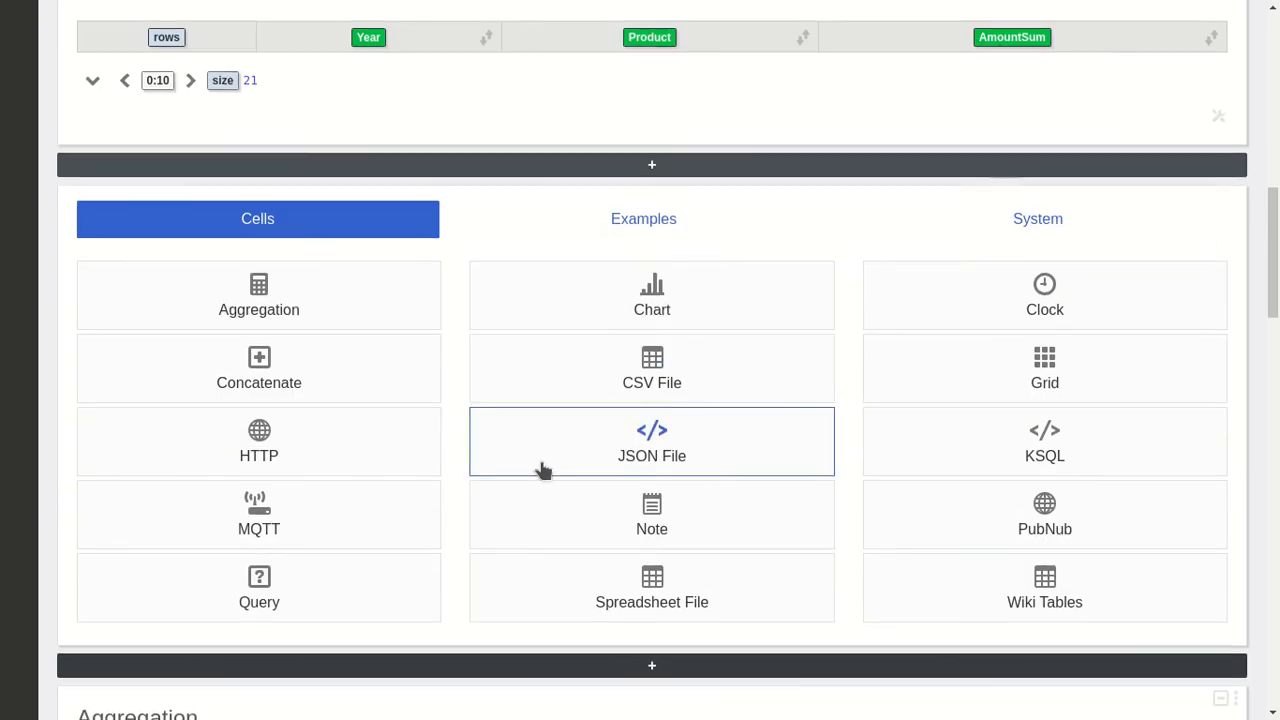
pyautogui.click(612, 305)
# Chart the copied aggregation's AmountSum by Product and Year
pyautogui.scroll(2, 611, 303)
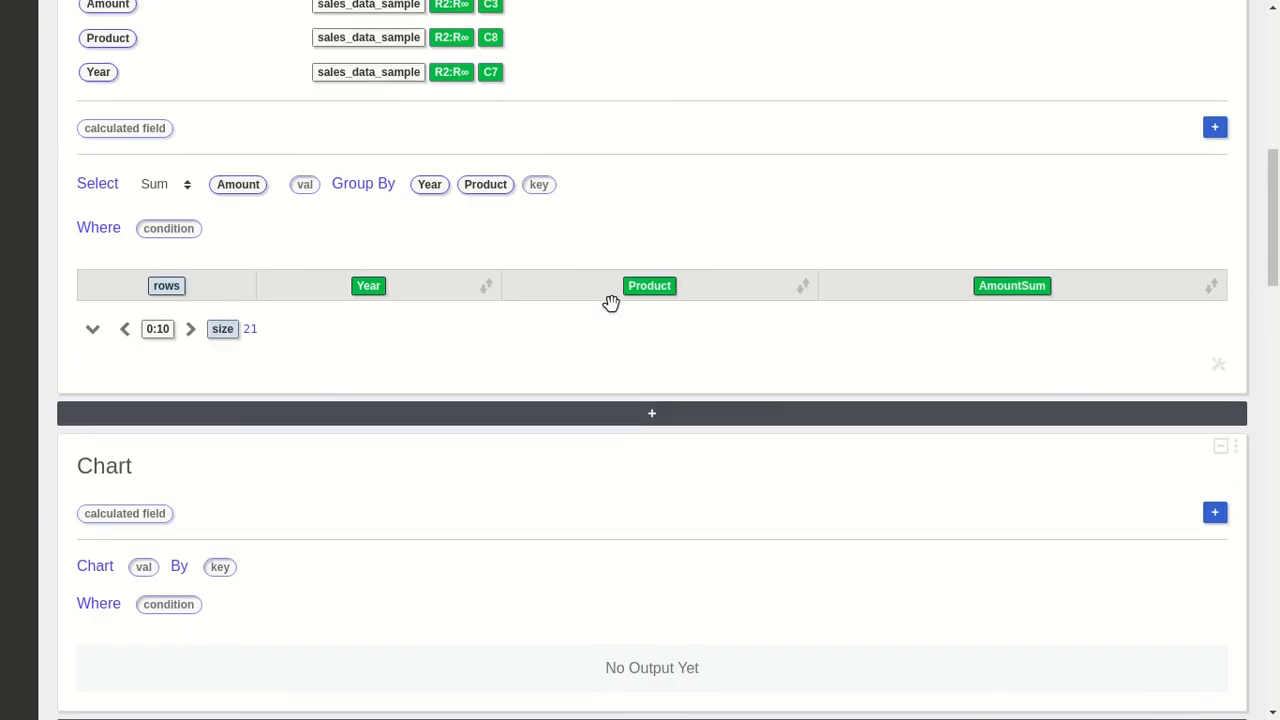
pyautogui.moveTo(1008, 236); pyautogui.dragTo(145, 517)
pyautogui.moveTo(641, 236); pyautogui.dragTo(311, 565)
pyautogui.moveTo(368, 236); pyautogui.dragTo(377, 600)
pyautogui.scroll(-3, 744, 330)
pyautogui.scroll(-3, 754, 271)
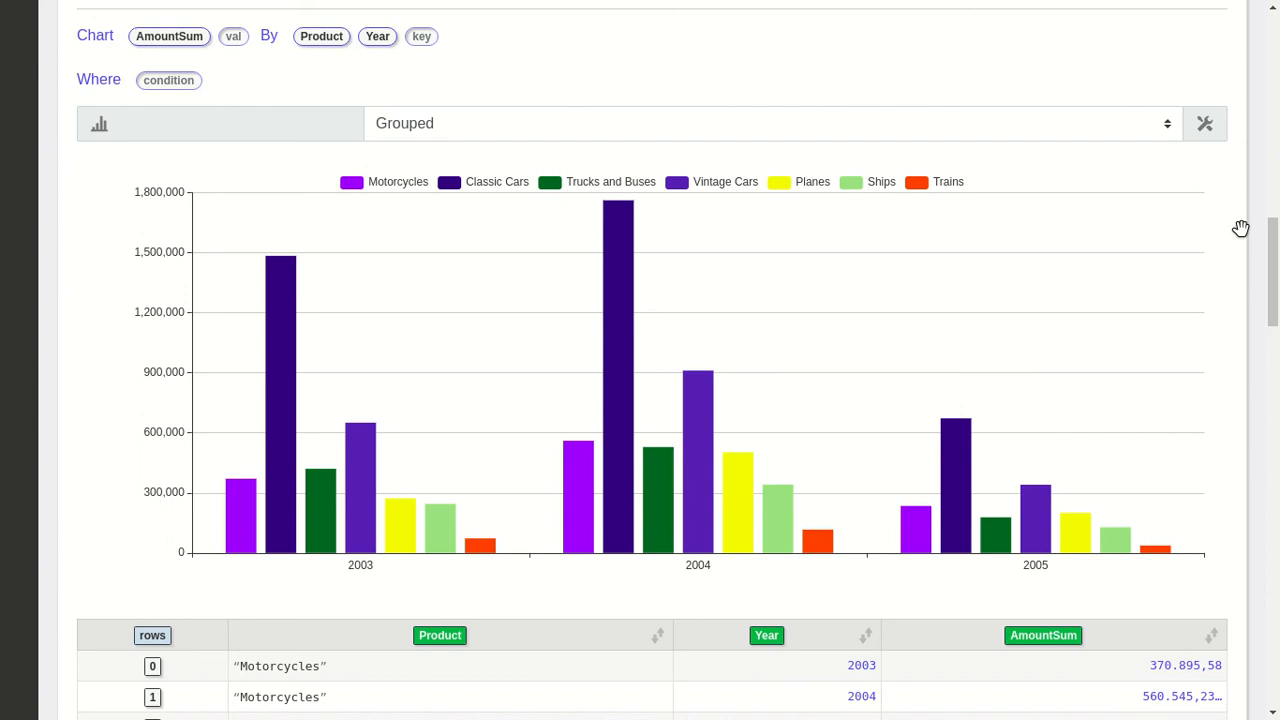
pyautogui.moveTo(1266, 265)
pyautogui.mouseDown()
pyautogui.moveTo(1275, 600)
pyautogui.moveTo(1270, 270)
pyautogui.mouseUp()
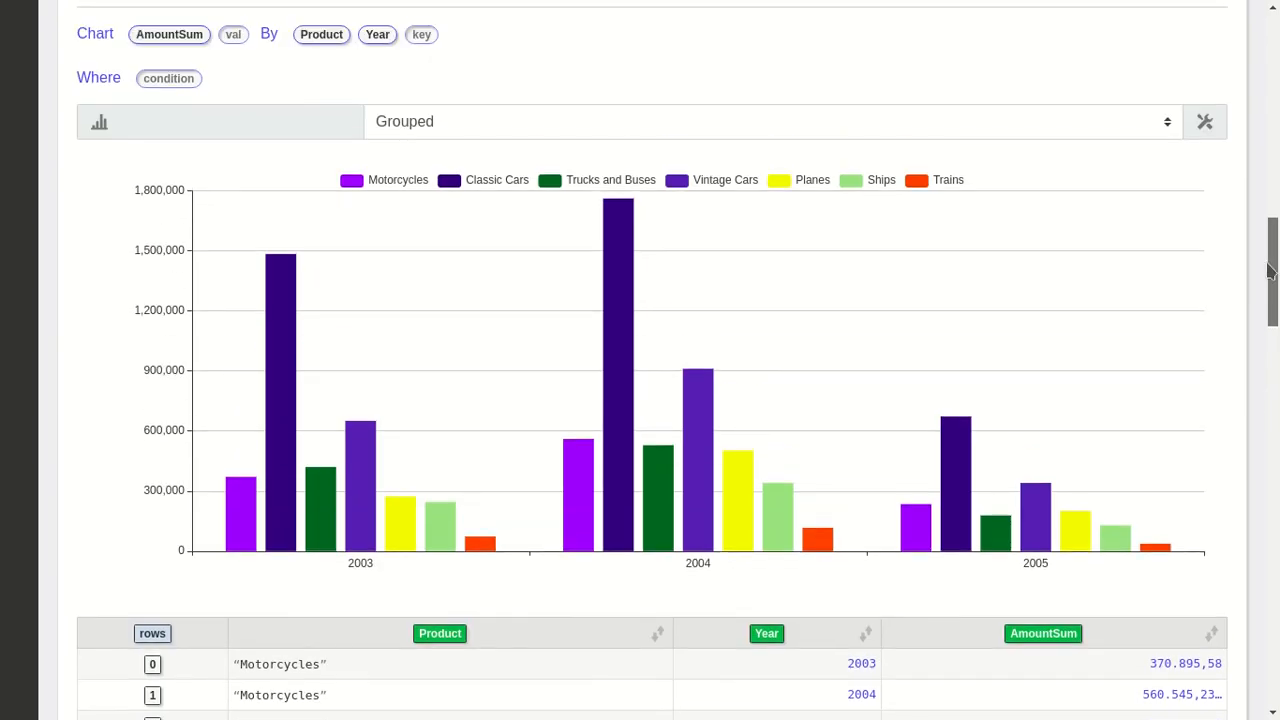
pyautogui.moveTo(1270, 270); pyautogui.dragTo(1275, 75)
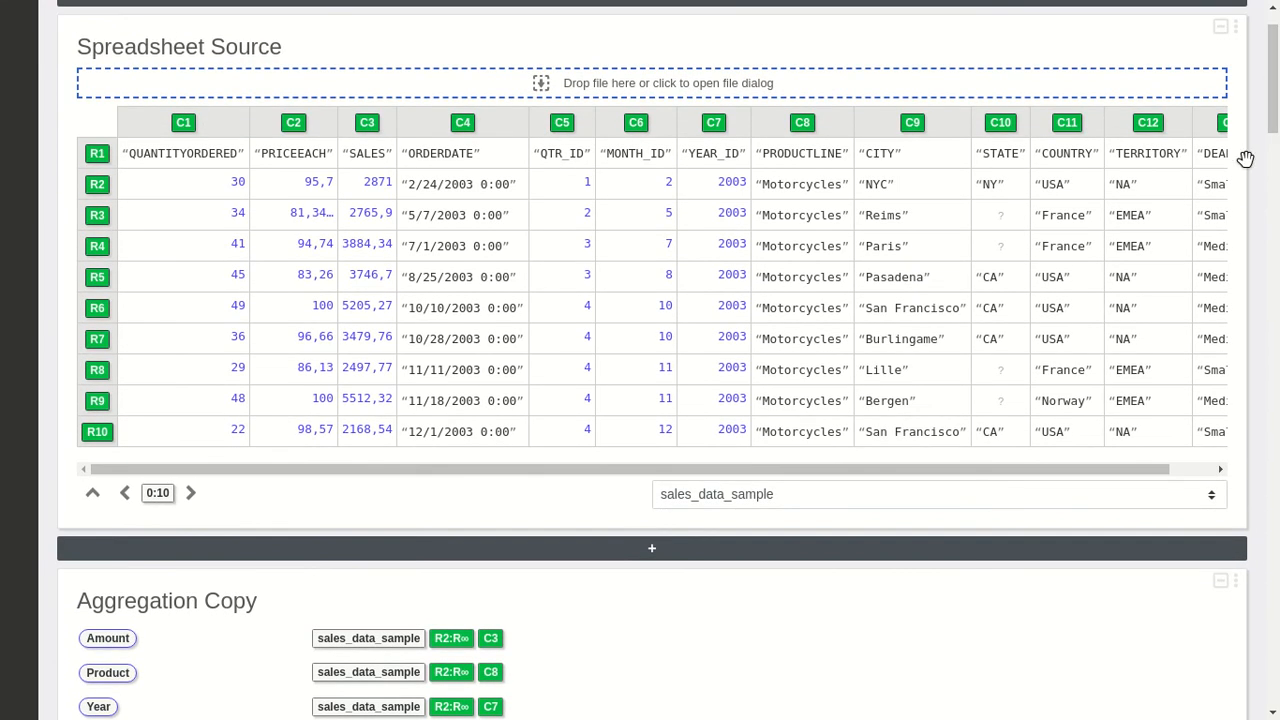
pyautogui.scroll(2, 1243, 157)
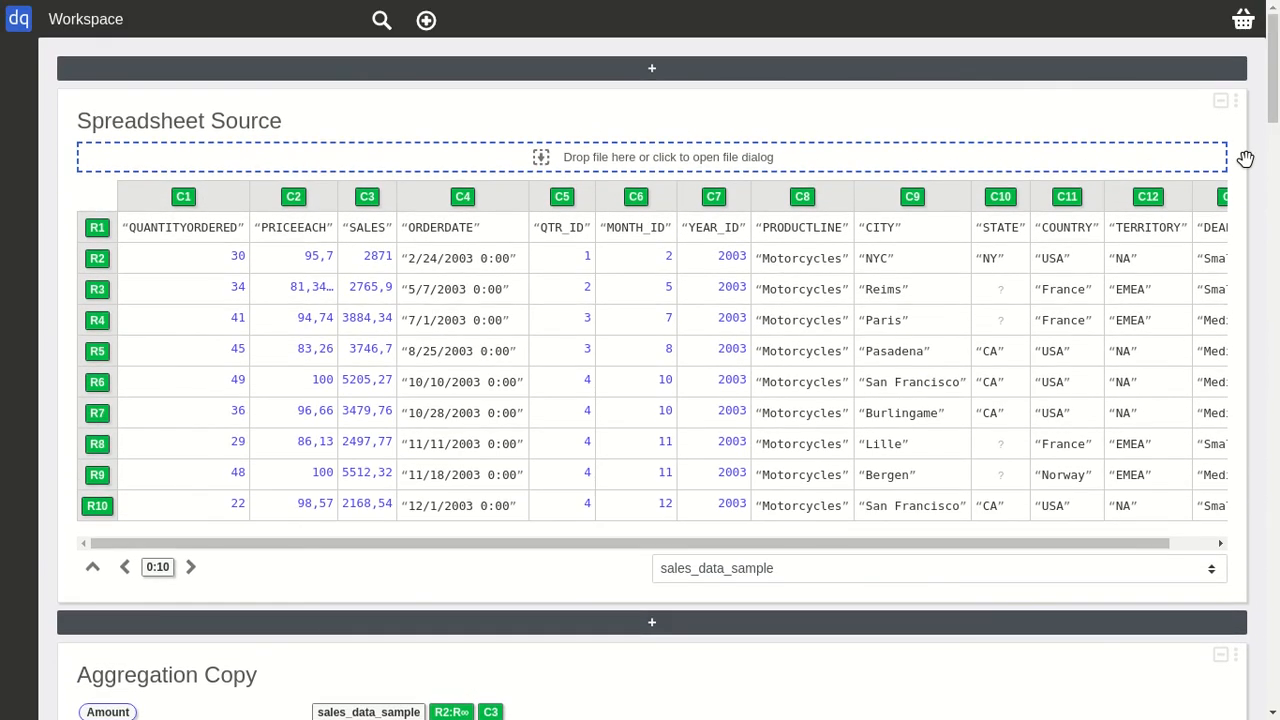